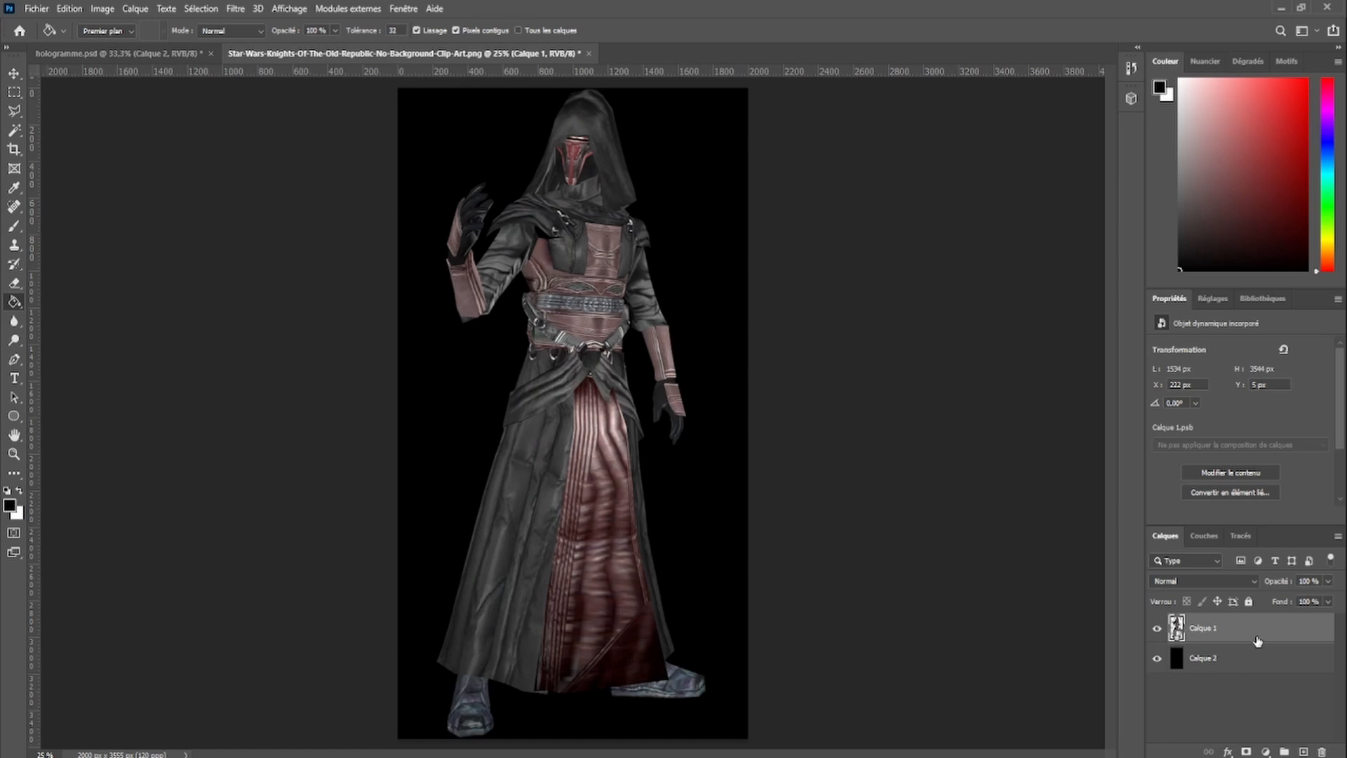
Colorize the figure on Calque 1 with Hue/Saturation, using hue 197 and saturation +54 and raising the lightness slightly
{"action": "key", "text": "ctrl+u"}
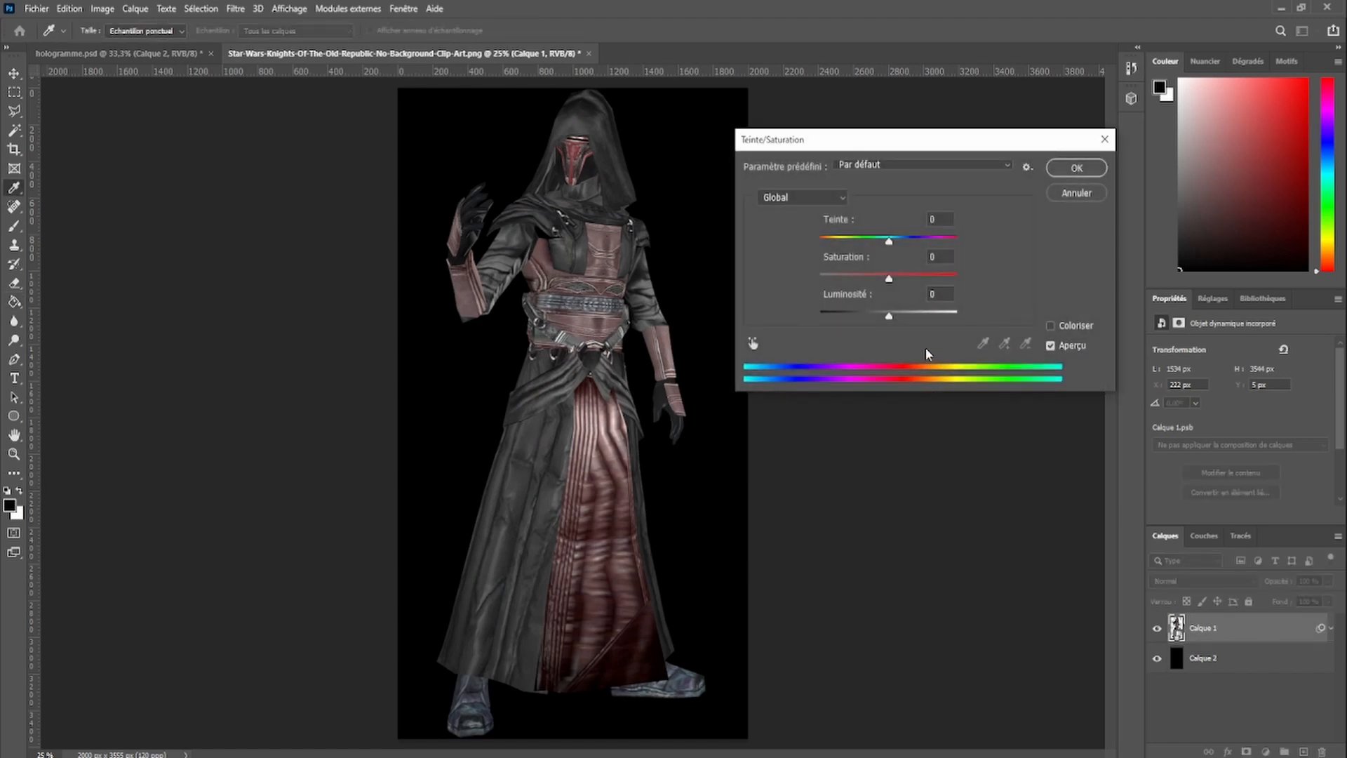
{"action": "left_click", "coordinate": [1050, 325]}
{"action": "left_click_drag", "start_coordinate": [819, 242], "coordinate": [895, 244]}
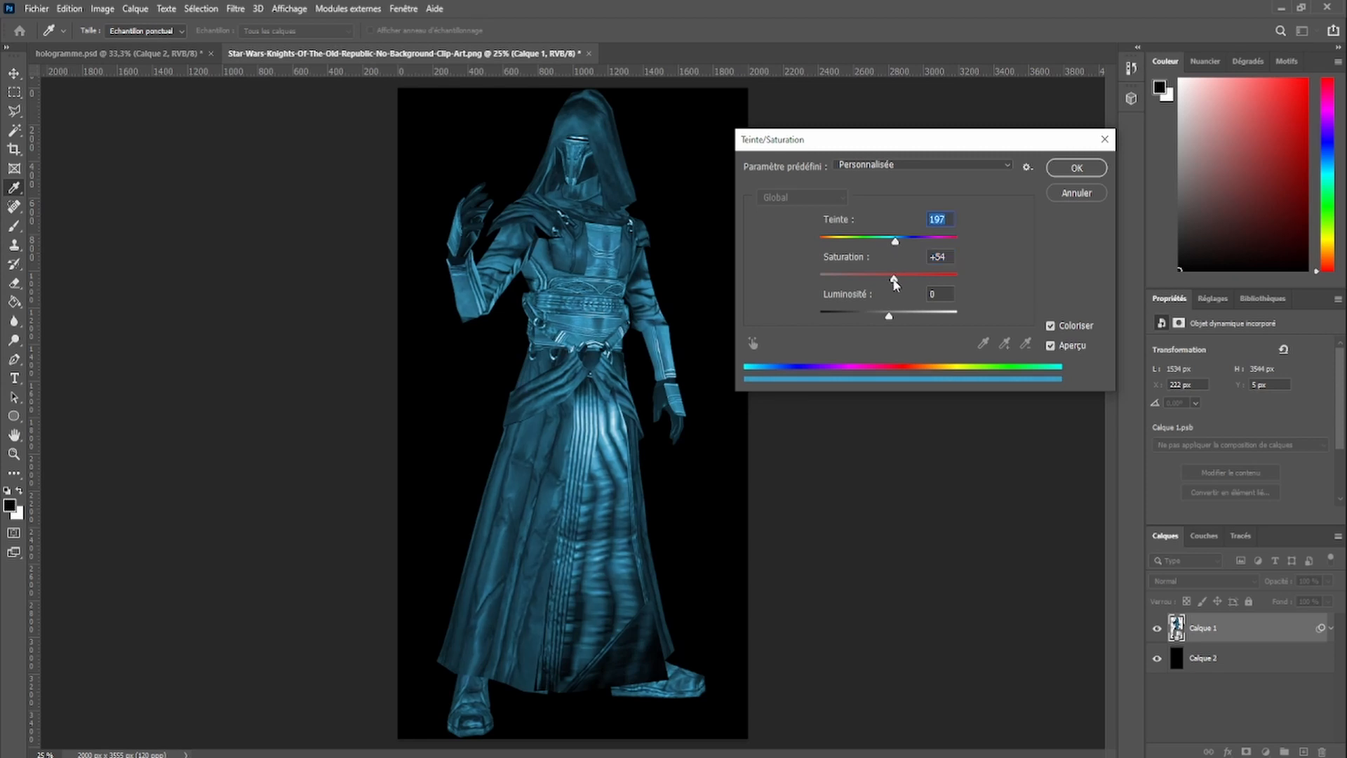
{"action": "left_click_drag", "start_coordinate": [888, 316], "coordinate": [891, 317]}
{"action": "left_click", "coordinate": [1071, 178]}
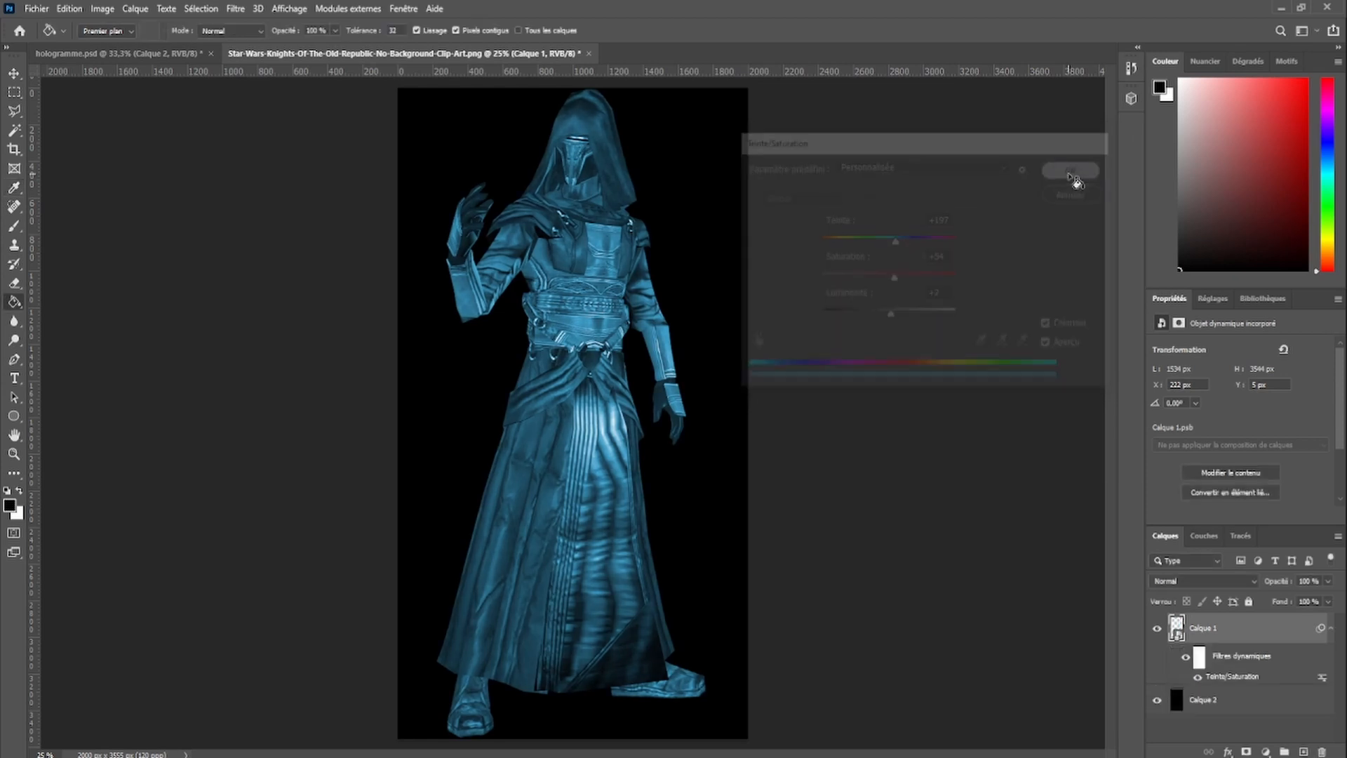
Add an outer glow (Lueur externe) to Calque 1 and restore the effect's default settings
{"action": "right_click", "coordinate": [1270, 635]}
{"action": "left_click", "coordinate": [1142, 22]}
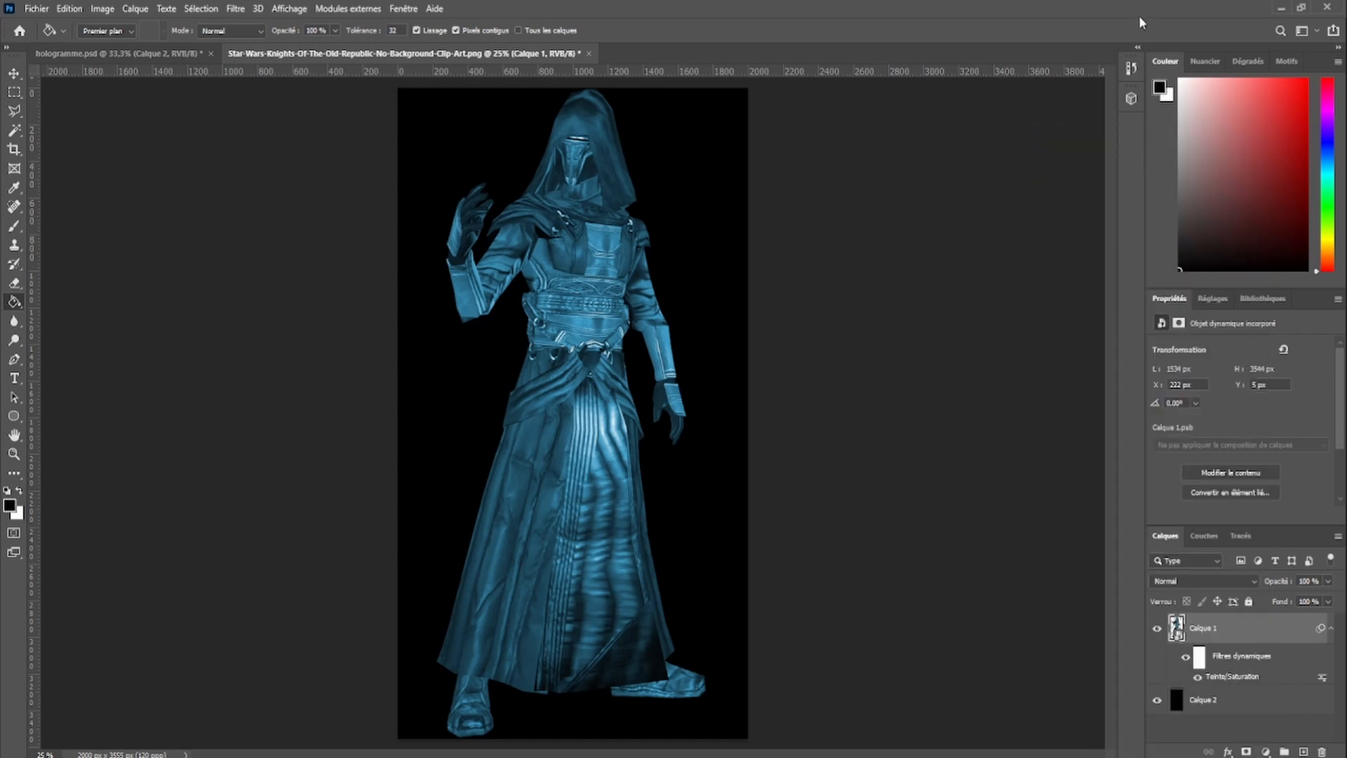
{"action": "double_click", "coordinate": [1261, 637]}
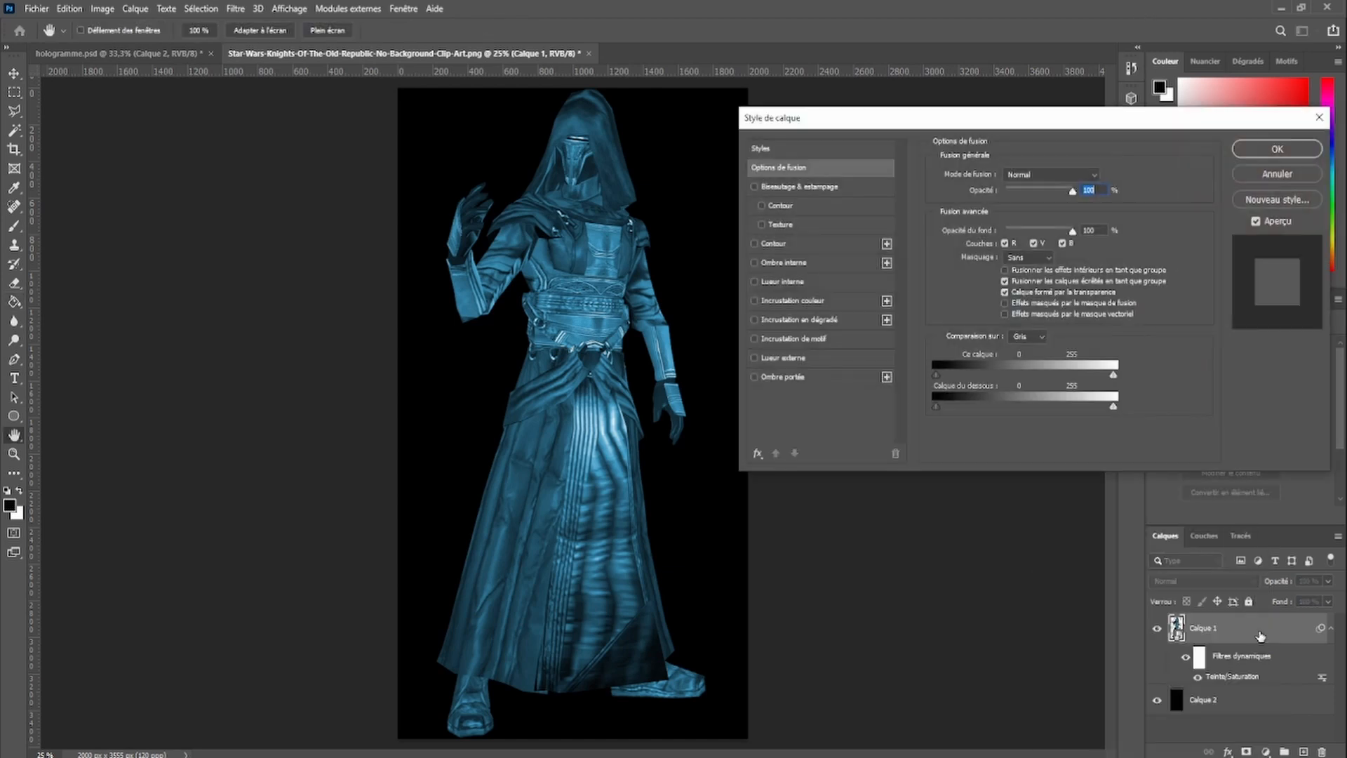
{"action": "left_click", "coordinate": [753, 358]}
{"action": "left_click", "coordinate": [820, 358]}
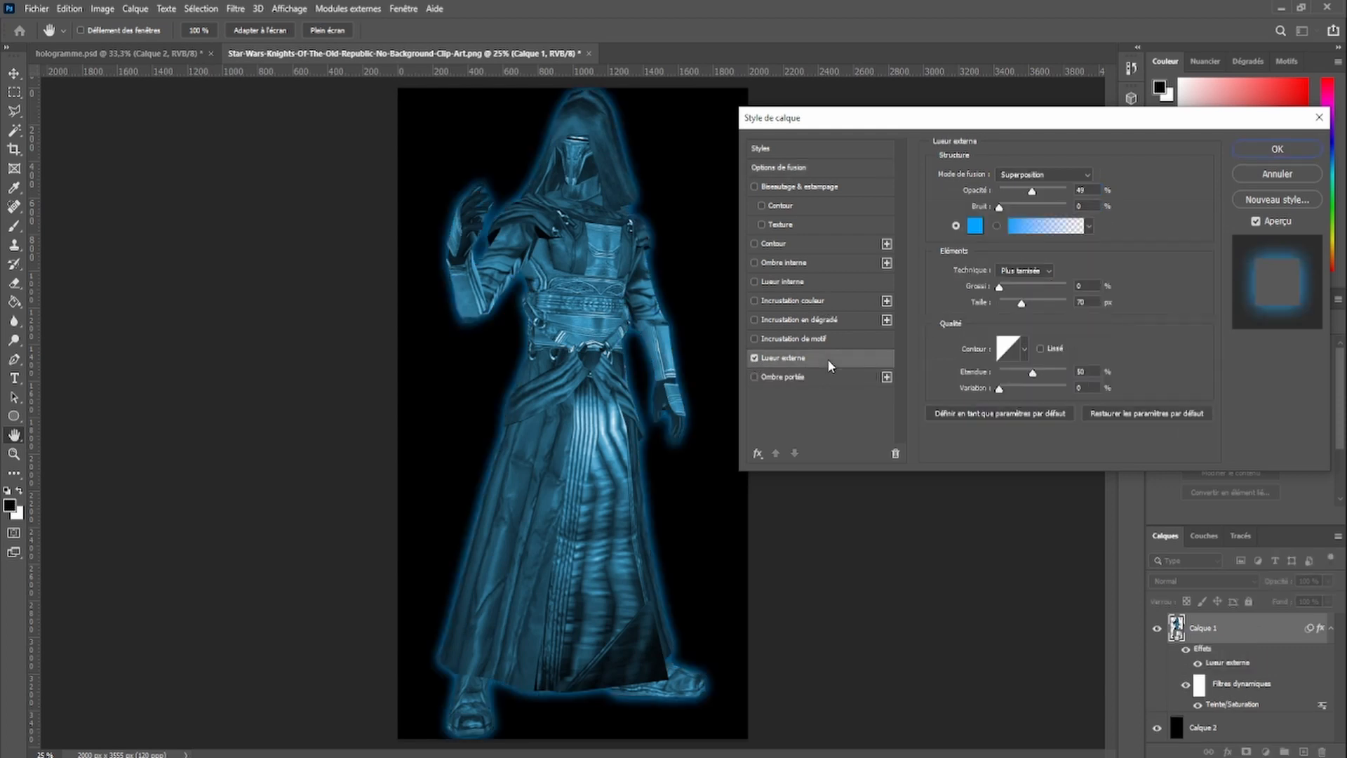
{"action": "left_click", "coordinate": [1154, 418]}
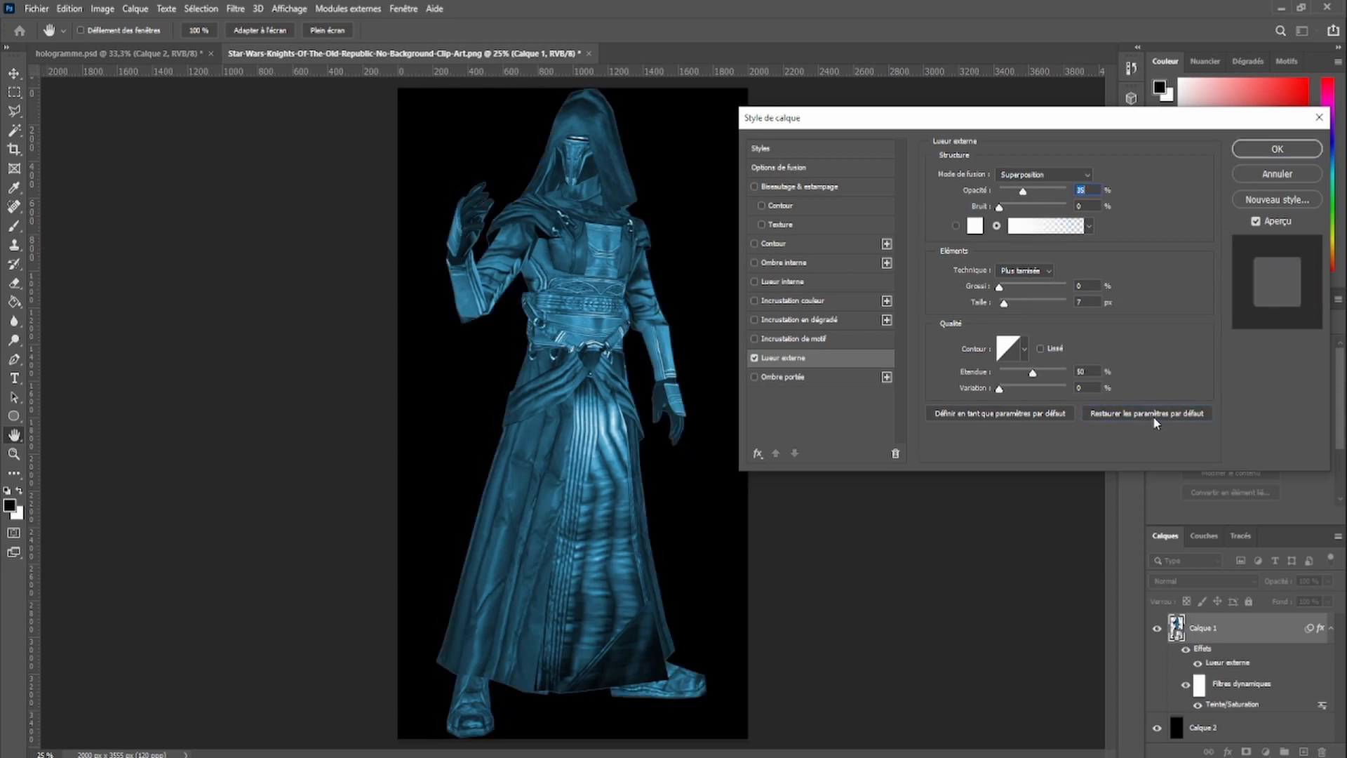
Set the outer glow's colour to bright blue 00b3fe
{"action": "left_click", "coordinate": [974, 225]}
{"action": "left_click", "coordinate": [1067, 568]}
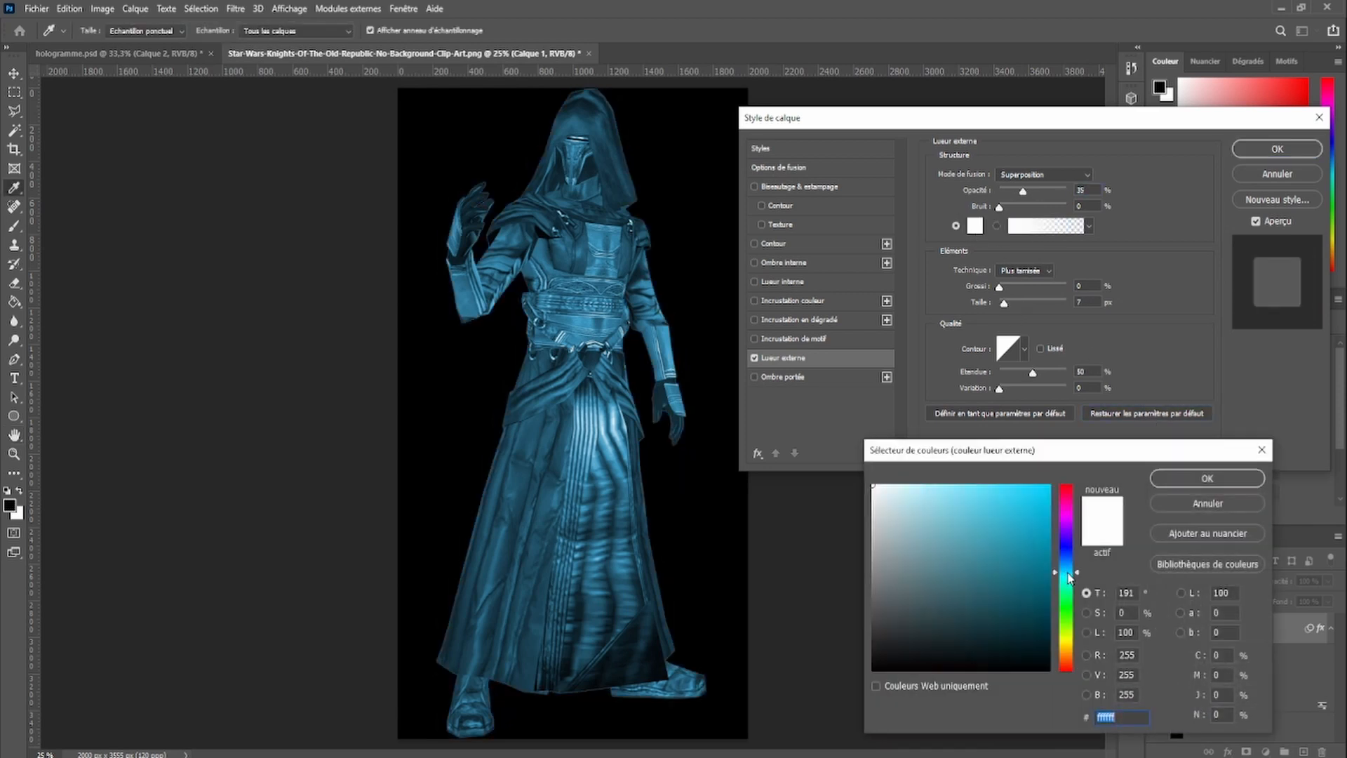
{"action": "left_click_drag", "start_coordinate": [1044, 533], "coordinate": [1052, 485]}
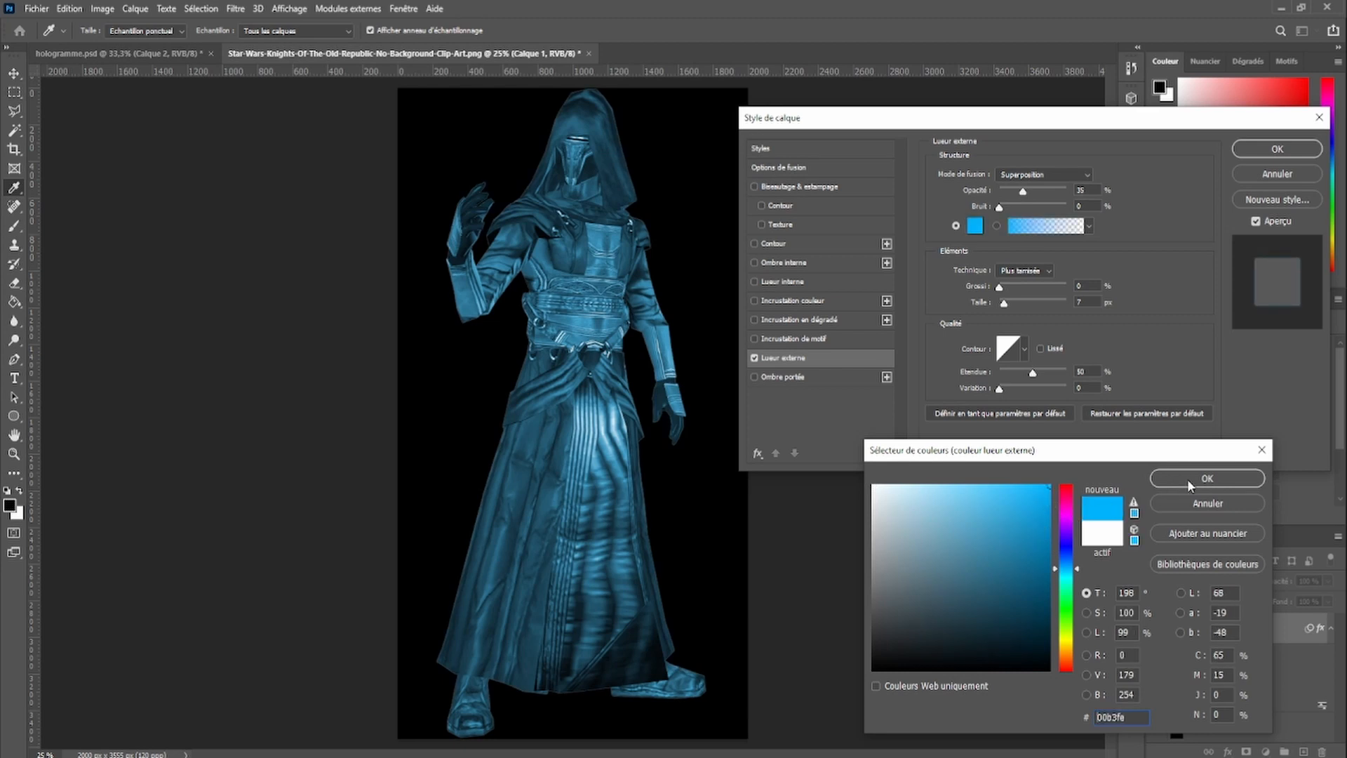
{"action": "left_click", "coordinate": [1171, 483]}
Enlarge the outer glow to about 68 px and raise its opacity
{"action": "left_click_drag", "start_coordinate": [1007, 307], "coordinate": [1021, 307]}
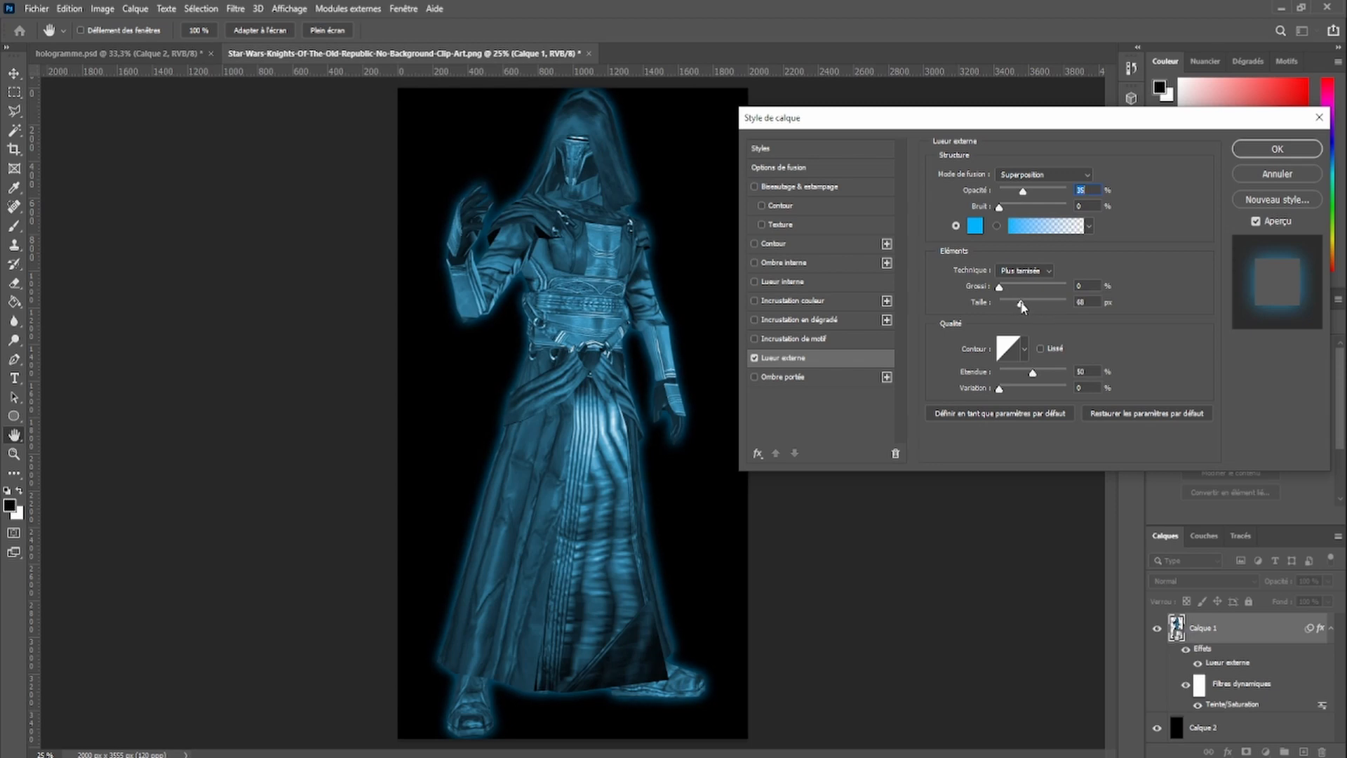
{"action": "left_click", "coordinate": [1021, 306]}
{"action": "left_click_drag", "start_coordinate": [1026, 194], "coordinate": [1033, 194]}
{"action": "left_click", "coordinate": [1276, 149]}
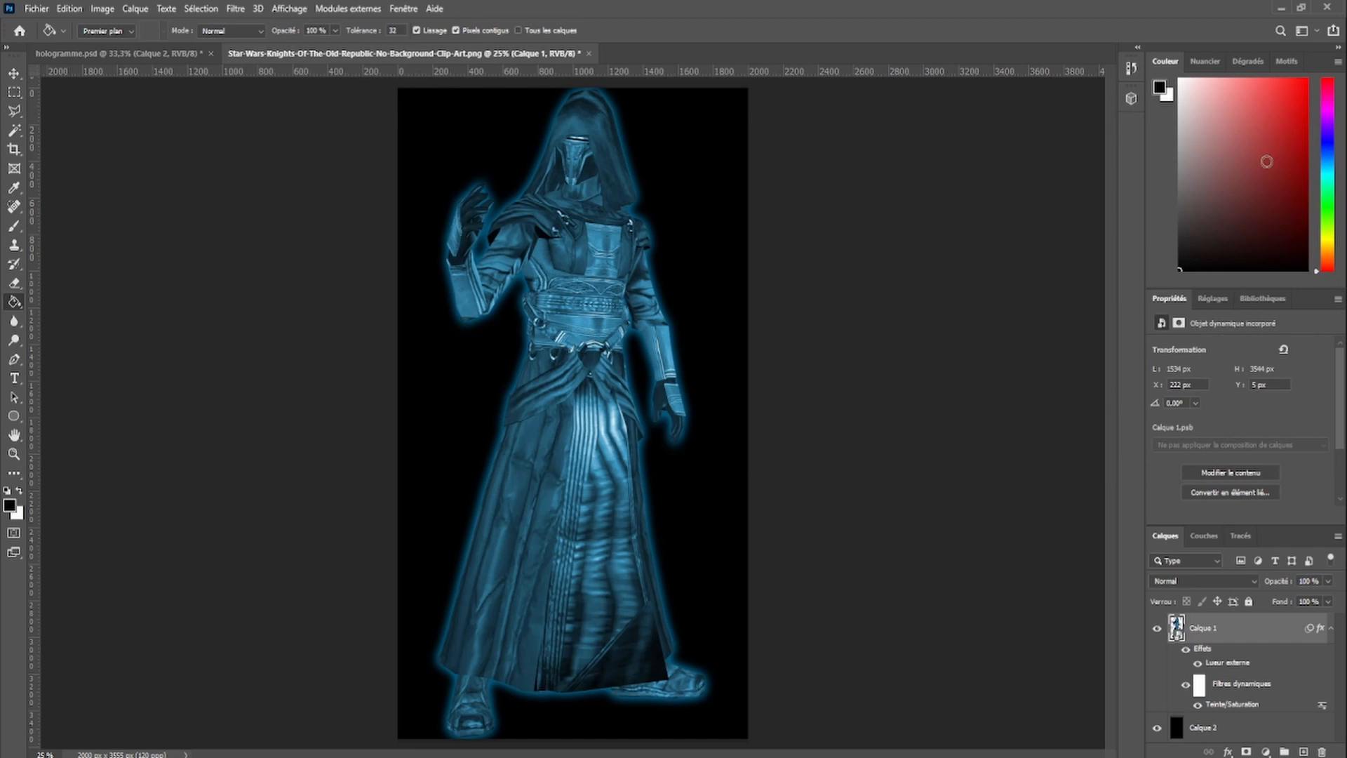
Lower the opacity of Calque 1 to 50 %
{"action": "left_click", "coordinate": [1329, 582]}
{"action": "left_click", "coordinate": [1296, 599]}
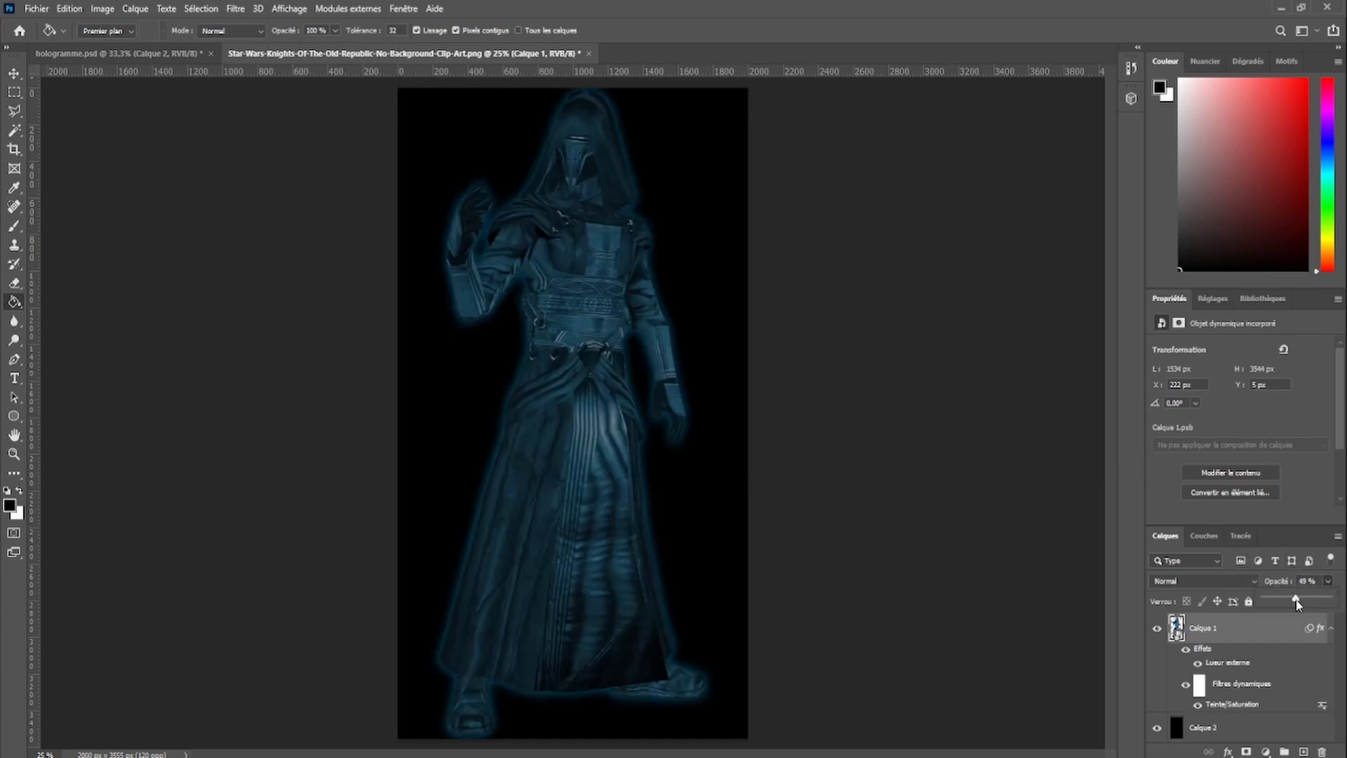
{"action": "left_click_drag", "start_coordinate": [1296, 602], "coordinate": [1297, 601]}
{"action": "left_click", "coordinate": [1337, 582]}
Duplicate Calque 1 and give the copy the Lumière tamisée blend mode at 80 % opacity
{"action": "key", "text": "ctrl+j"}
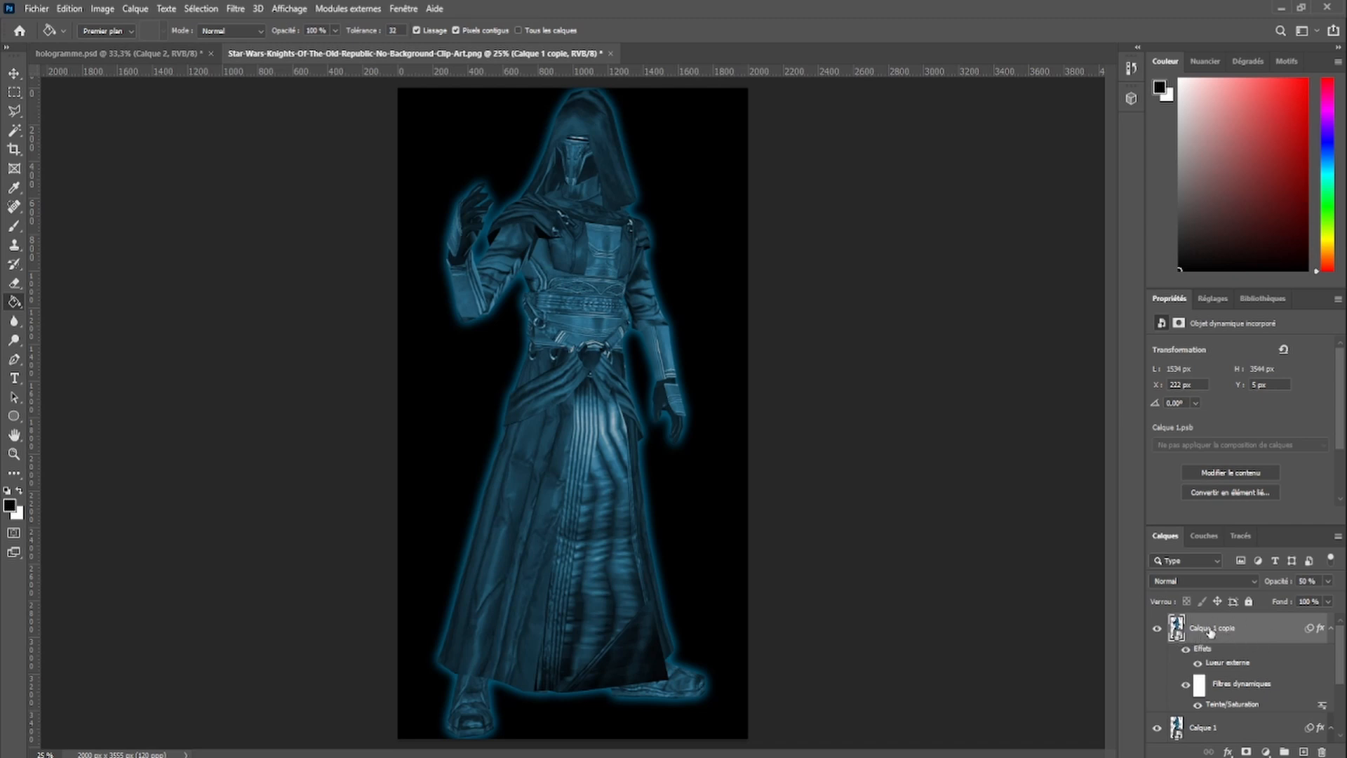
{"action": "left_click", "coordinate": [1216, 585]}
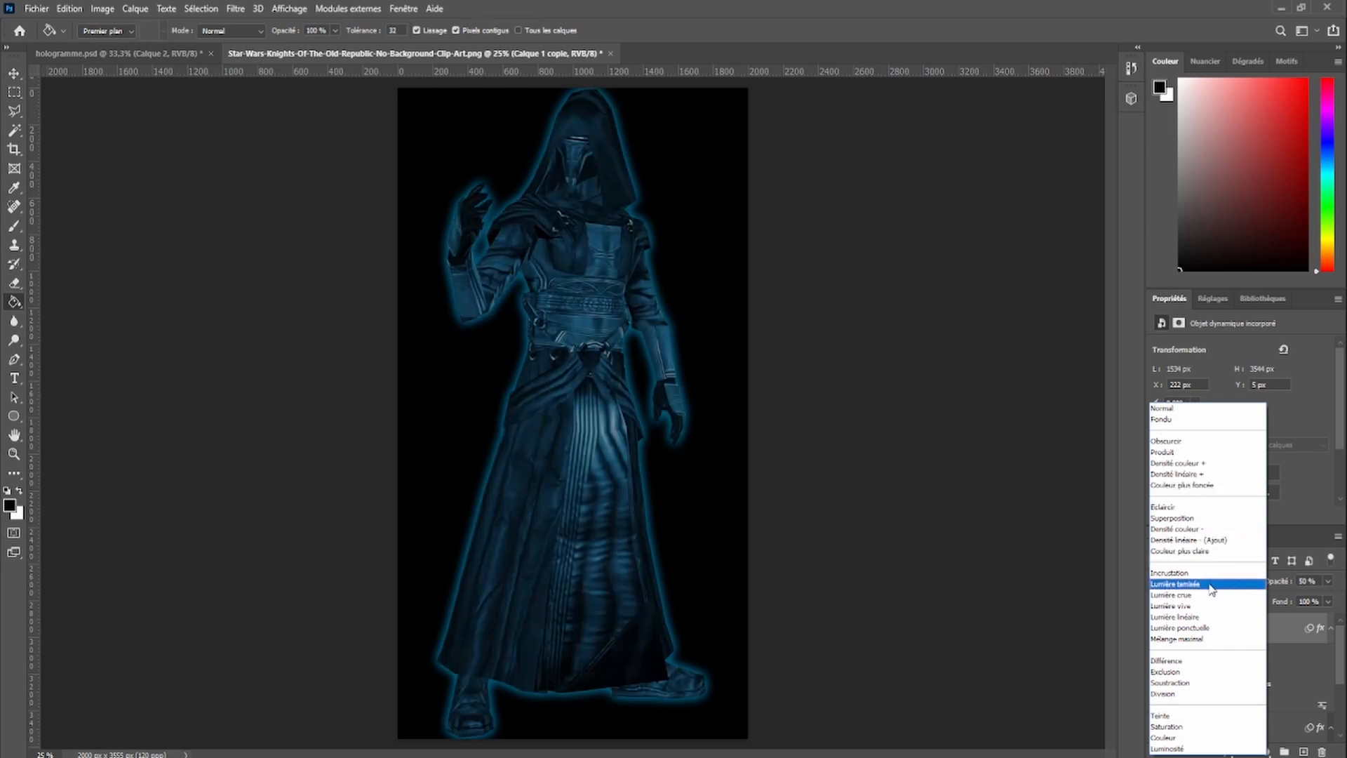
{"action": "left_click", "coordinate": [1212, 586]}
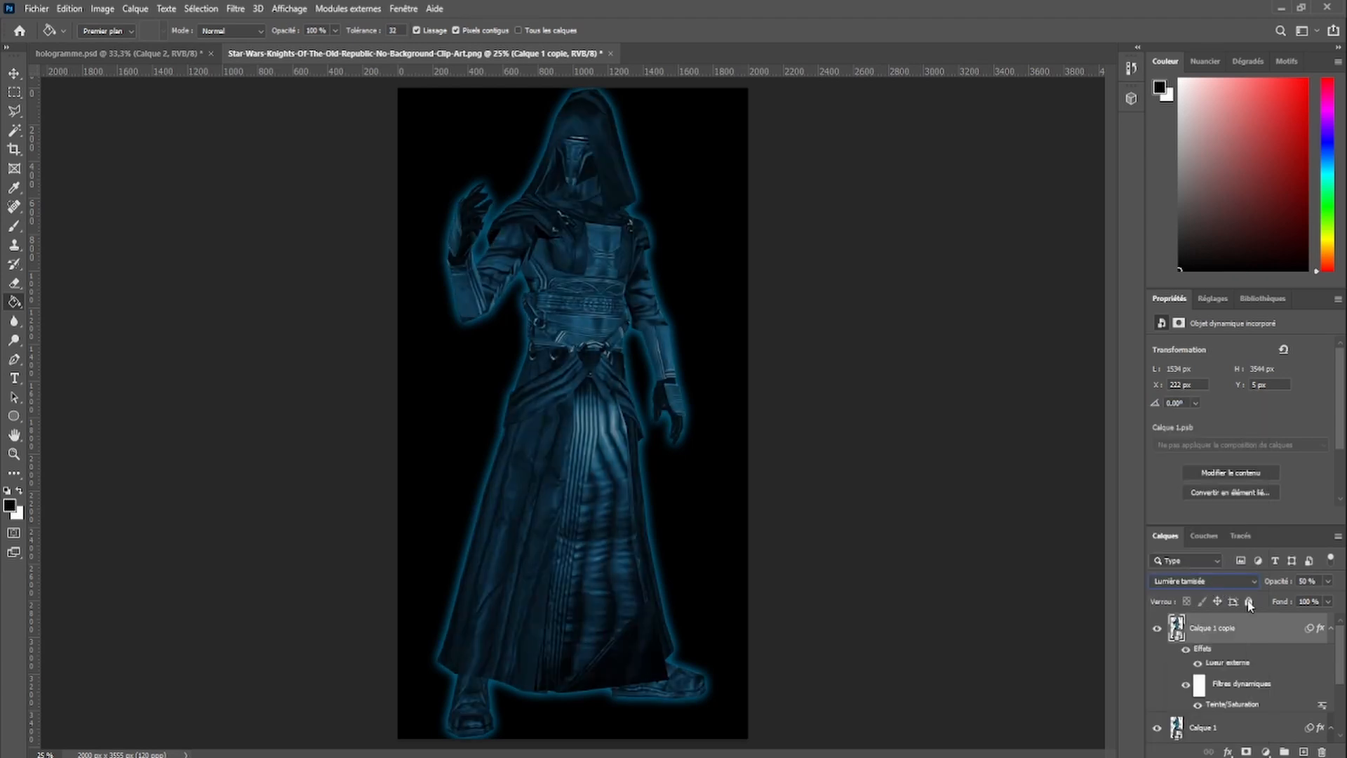
{"action": "left_click", "coordinate": [1327, 582]}
{"action": "left_click_drag", "start_coordinate": [1302, 601], "coordinate": [1328, 588]}
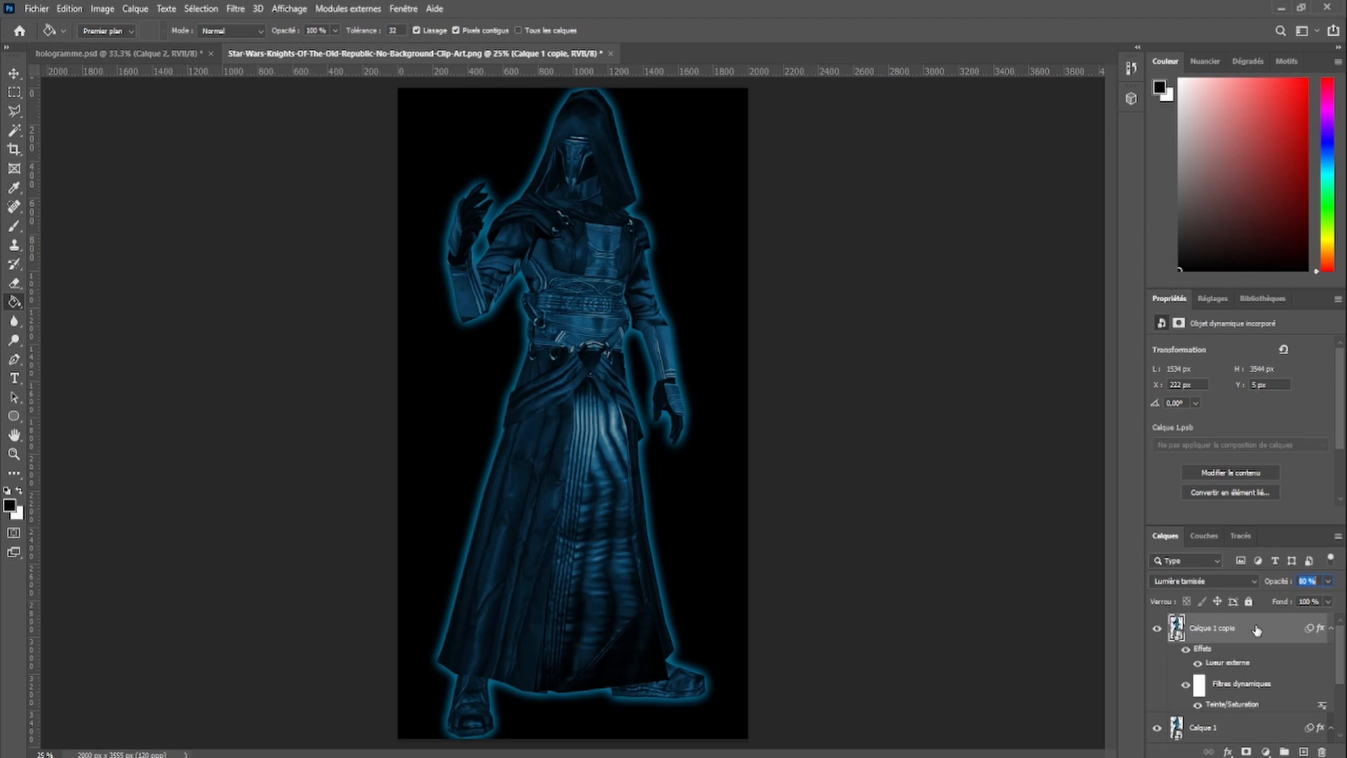
Apply Levels to Calque 1 copie with output black 100, midtones 1,31 and input white 199
{"action": "key", "text": "ctrl+l"}
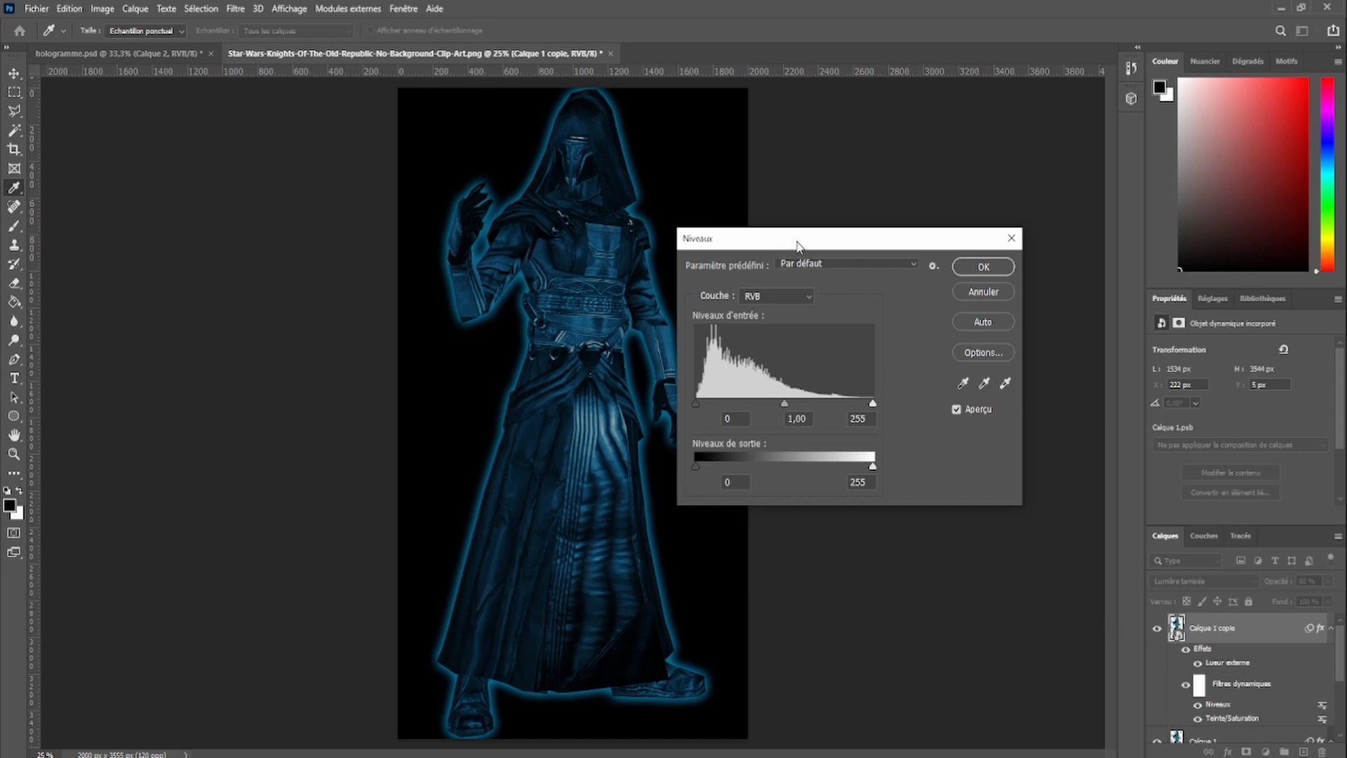
{"action": "left_click_drag", "start_coordinate": [797, 241], "coordinate": [879, 217]}
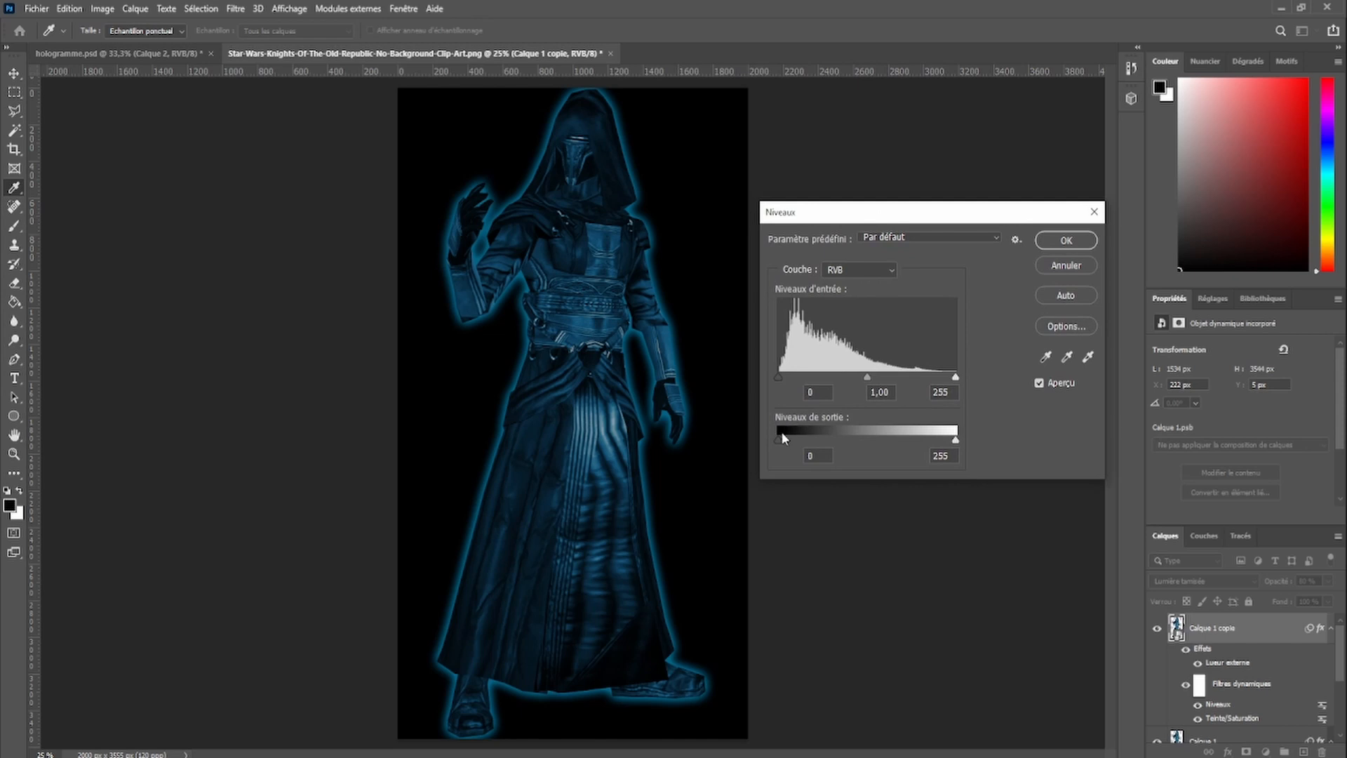
{"action": "left_click_drag", "start_coordinate": [782, 441], "coordinate": [839, 443]}
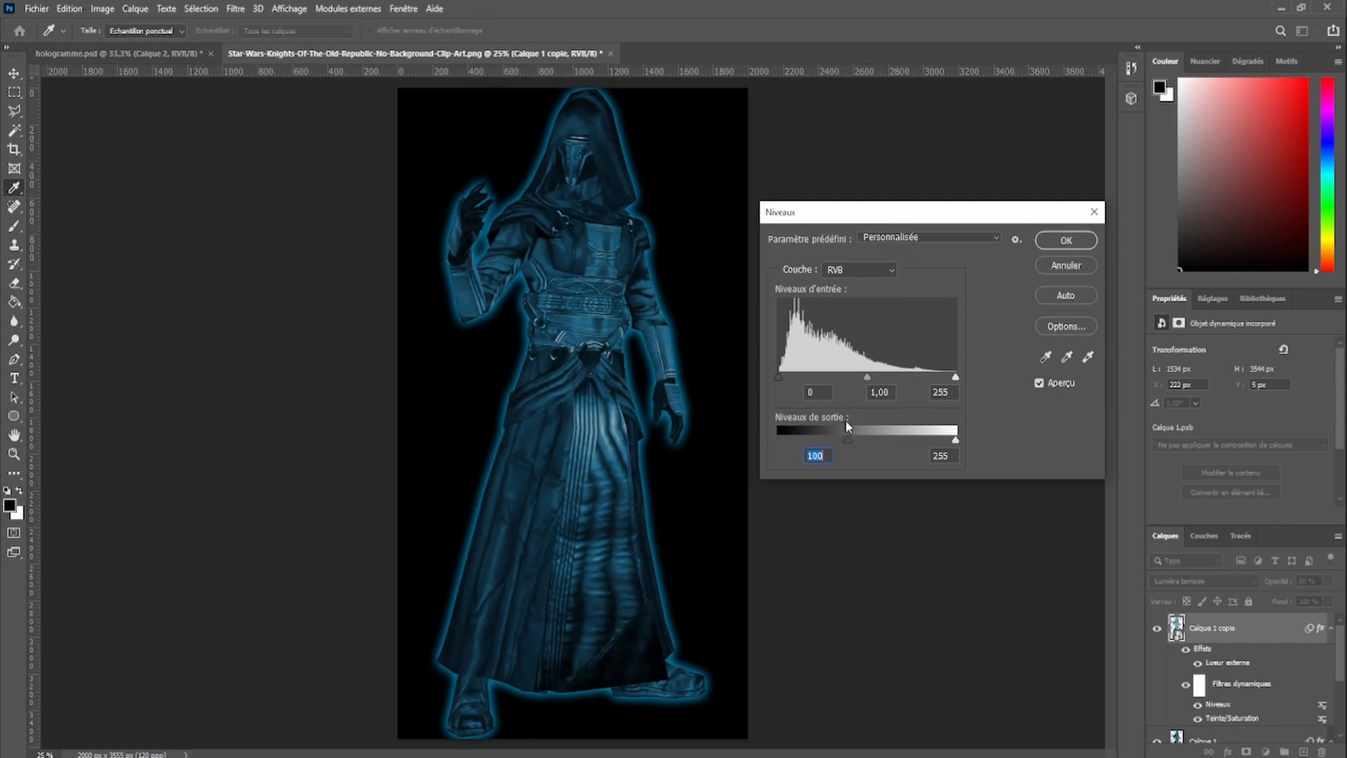
{"action": "left_click_drag", "start_coordinate": [863, 379], "coordinate": [849, 377]}
{"action": "left_click_drag", "start_coordinate": [954, 379], "coordinate": [916, 381]}
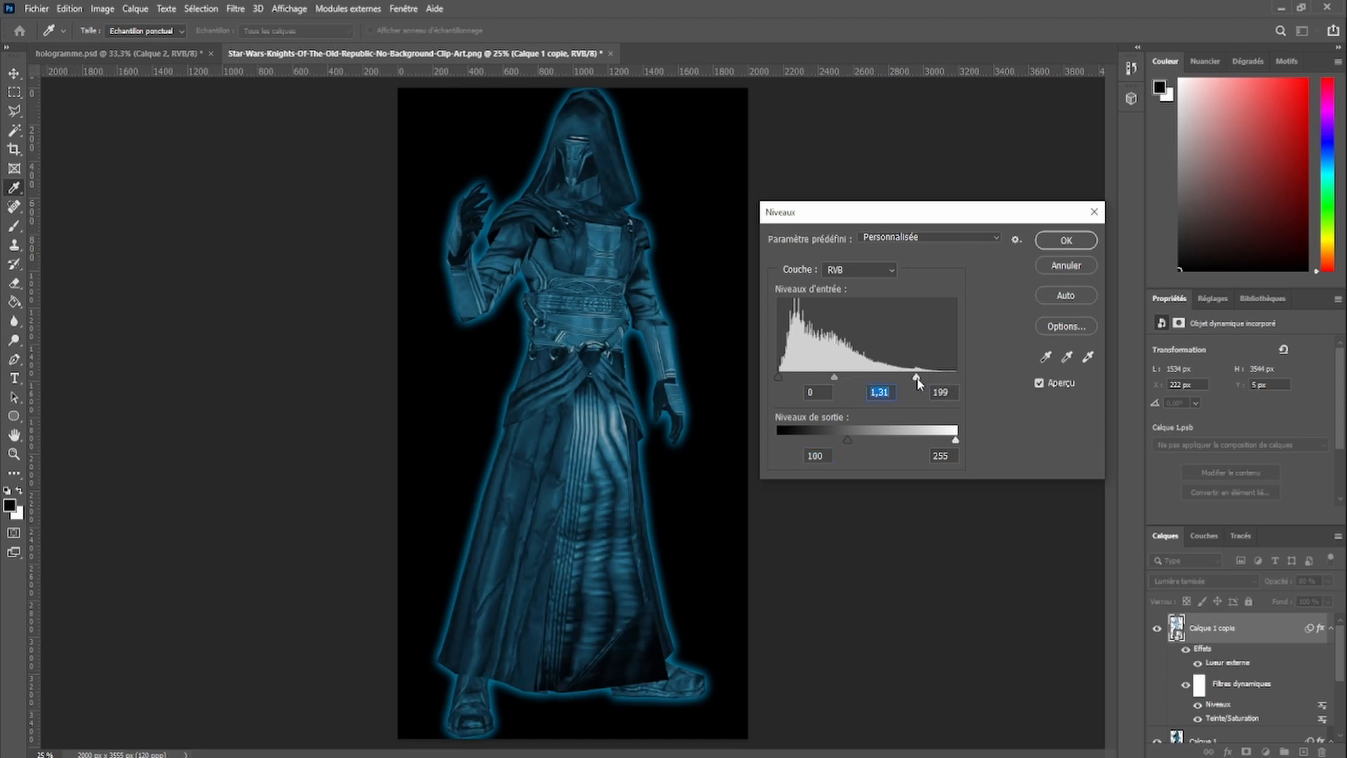
{"action": "left_click", "coordinate": [1050, 246]}
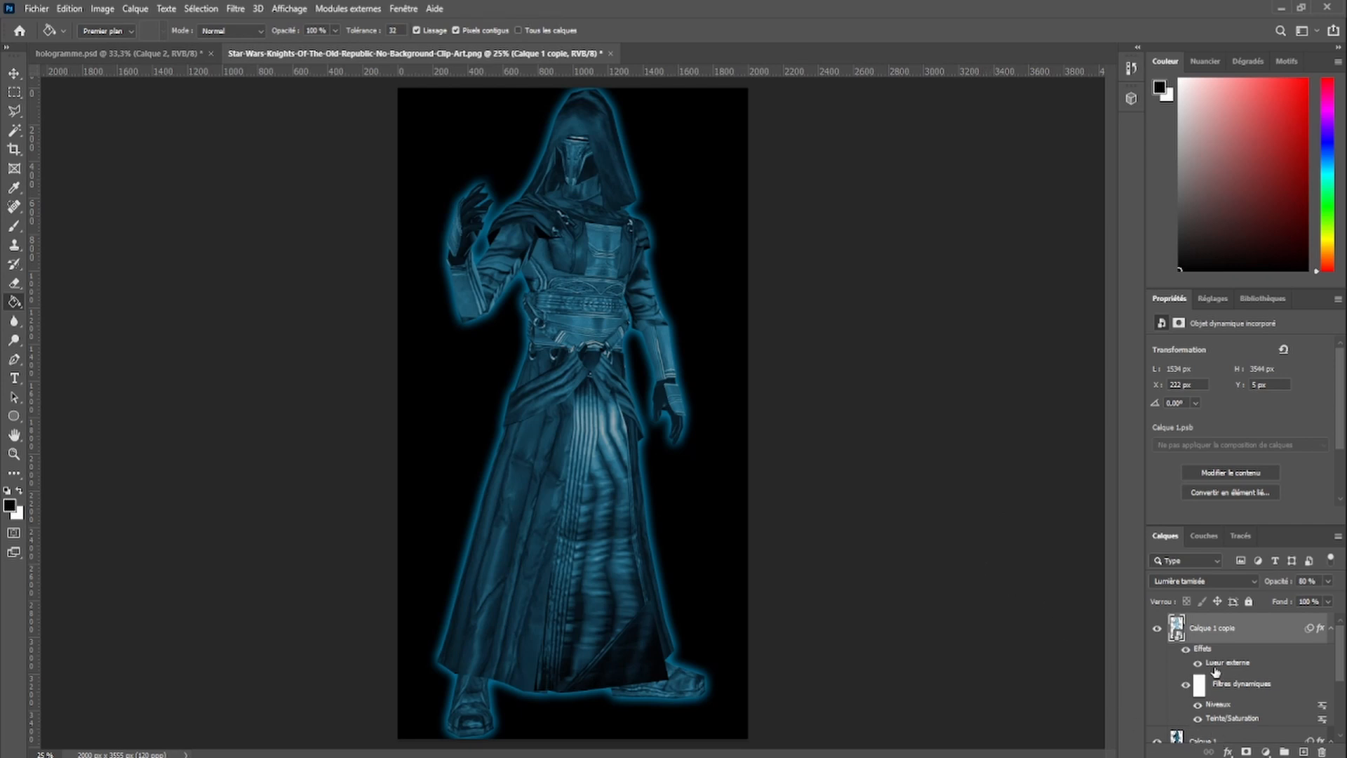
Apply Levels to the original Calque 1 with output black about 33, shifting midtones and input white to brighten it
{"action": "key", "text": "Delete"}
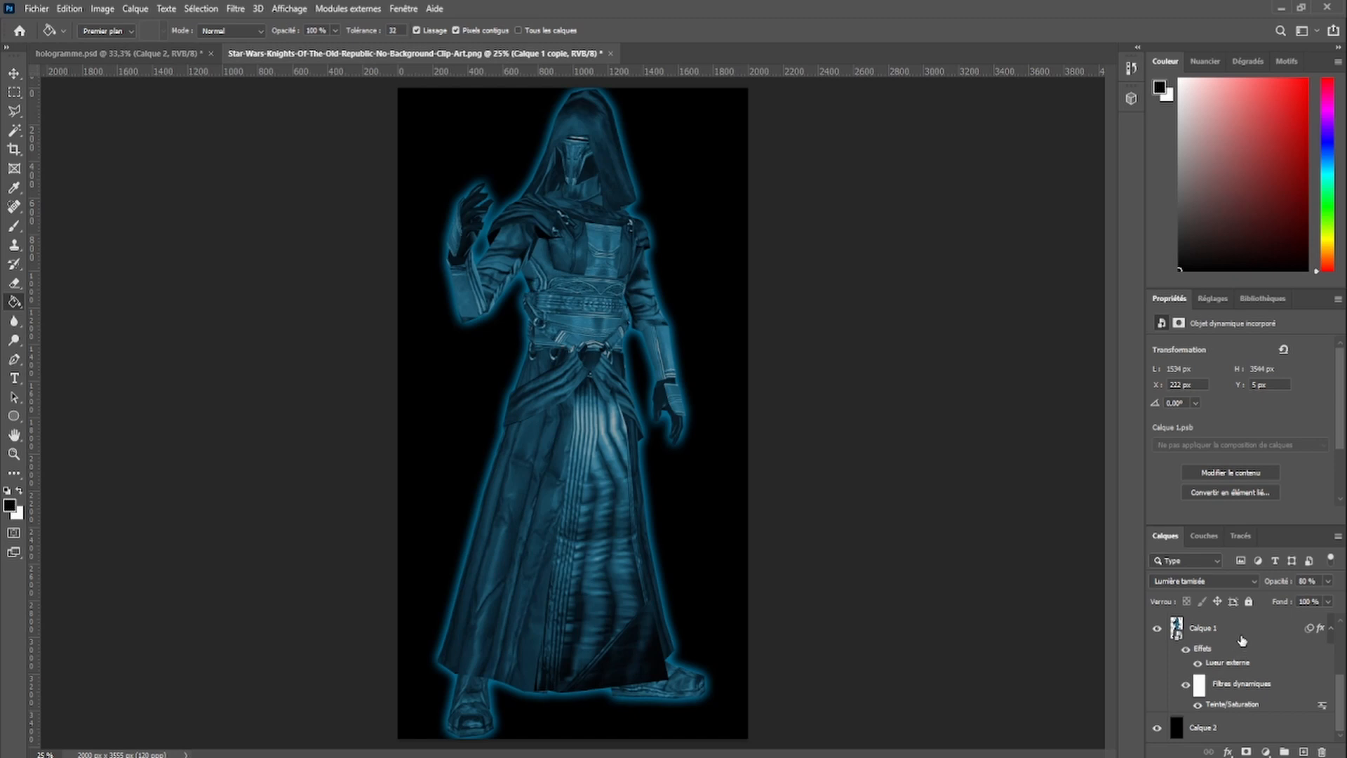
{"action": "left_click", "coordinate": [1242, 640]}
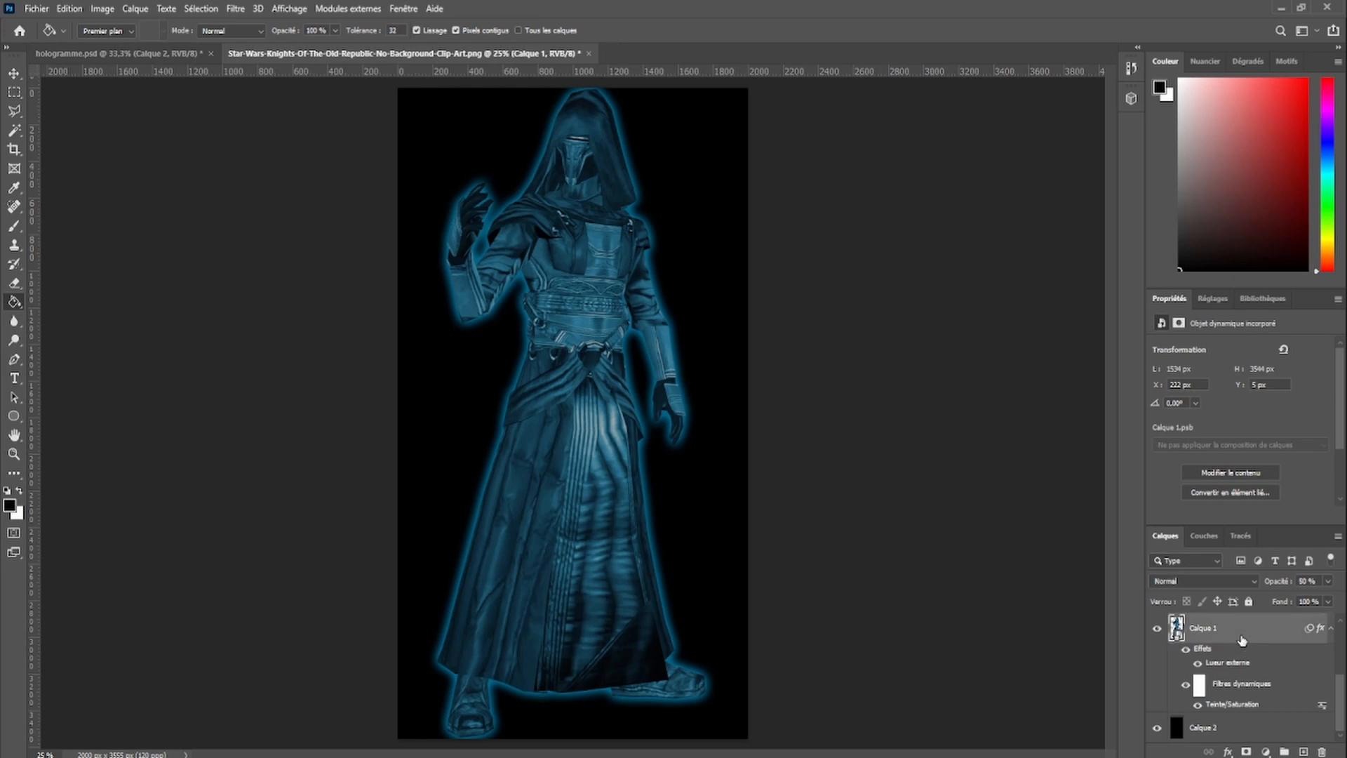
{"action": "key", "text": "ctrl+l"}
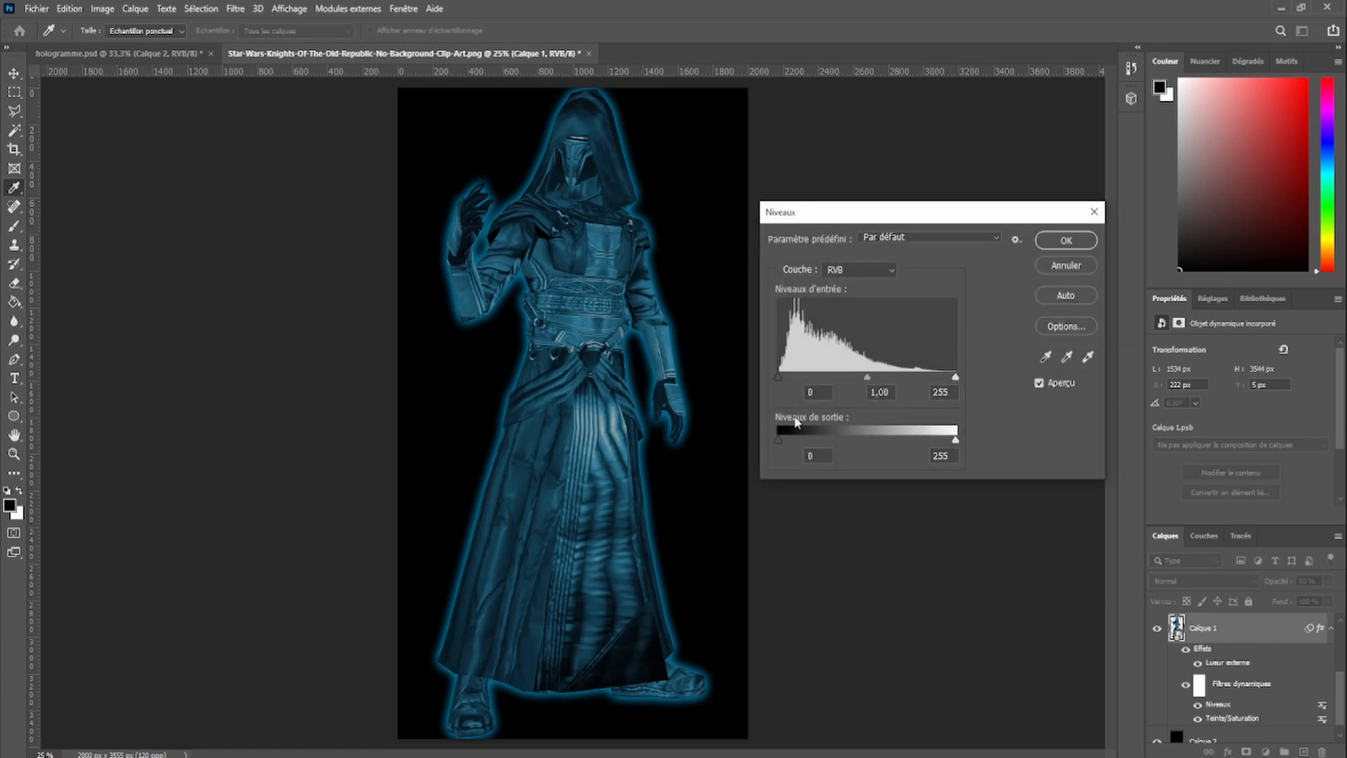
{"action": "left_click_drag", "start_coordinate": [777, 439], "coordinate": [801, 437]}
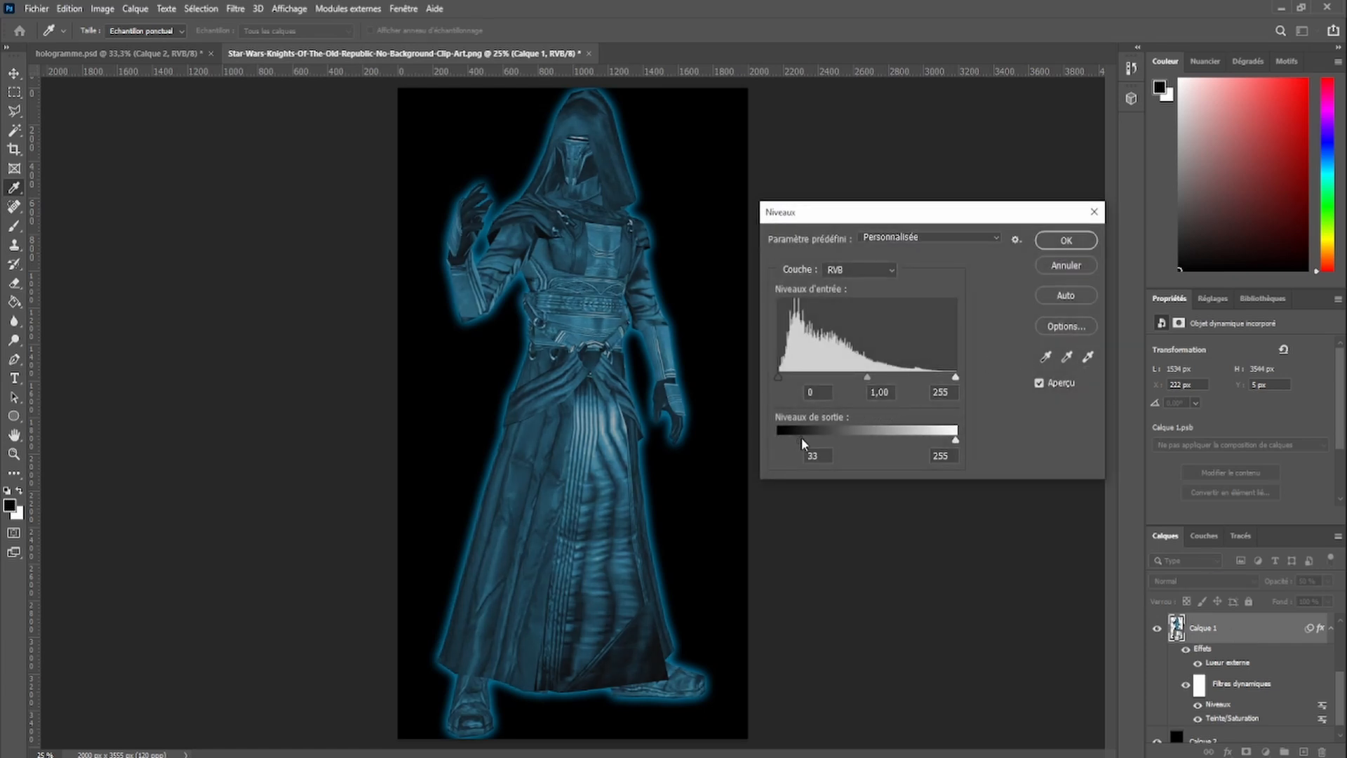
{"action": "left_click_drag", "start_coordinate": [867, 376], "coordinate": [858, 377]}
{"action": "left_click_drag", "start_coordinate": [955, 378], "coordinate": [940, 381]}
{"action": "left_click", "coordinate": [1091, 241]}
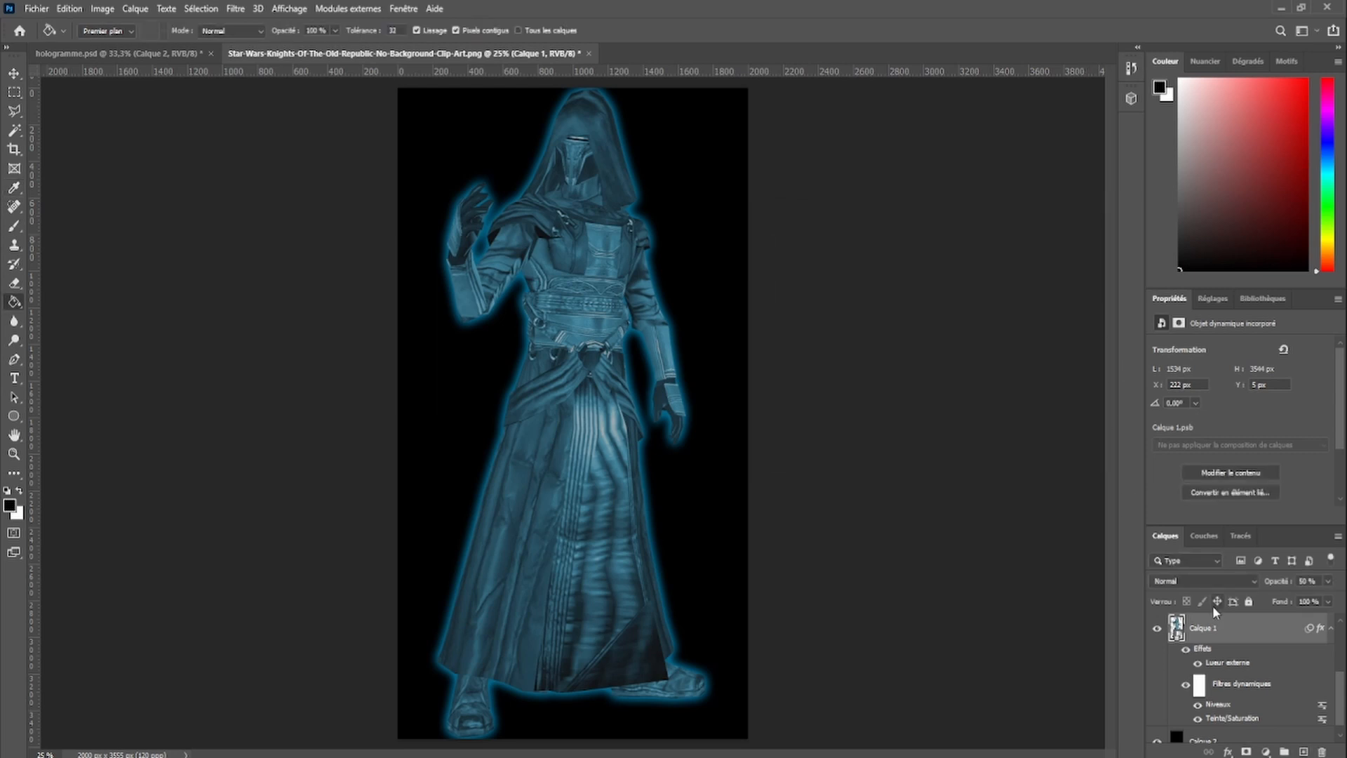
Create a new layer above Calque 1 copie and fill it with white
{"action": "key", "text": "ctrl+j"}
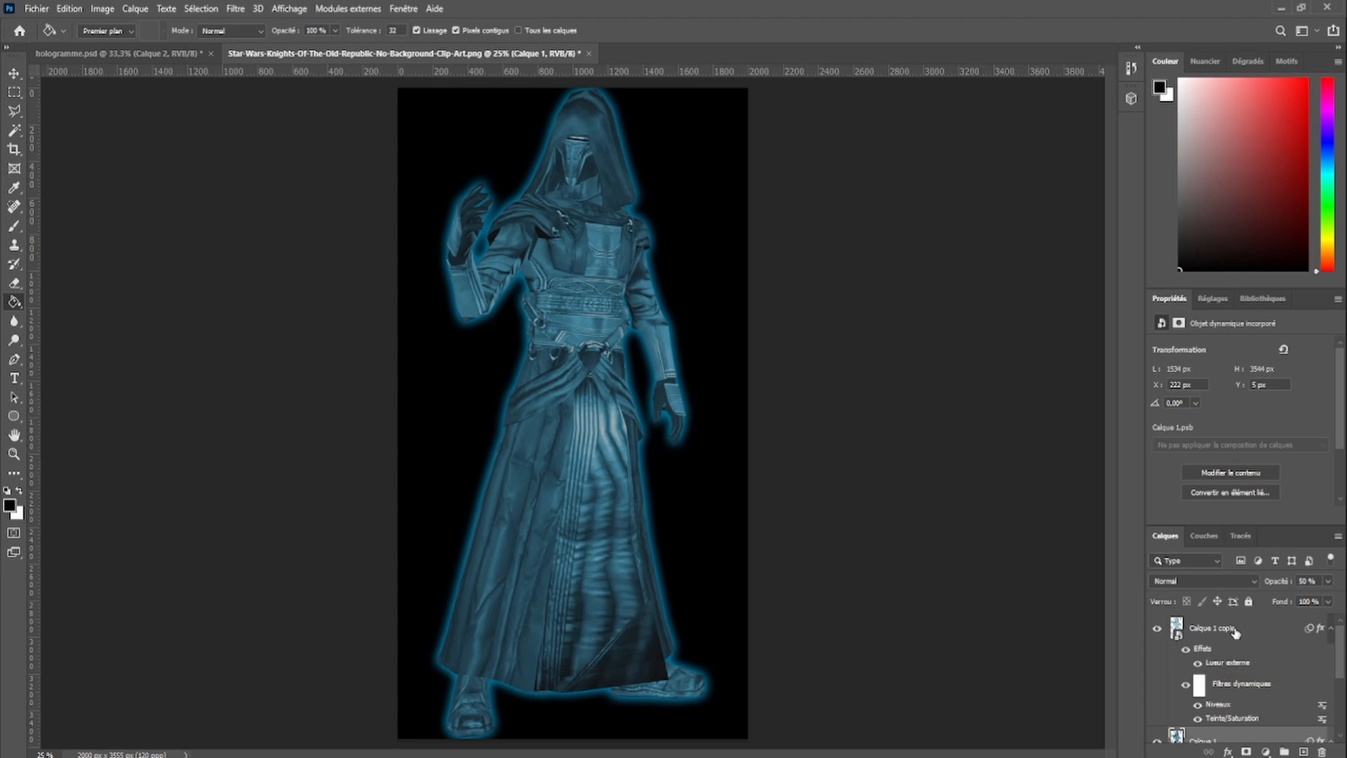
{"action": "left_click", "coordinate": [1236, 633]}
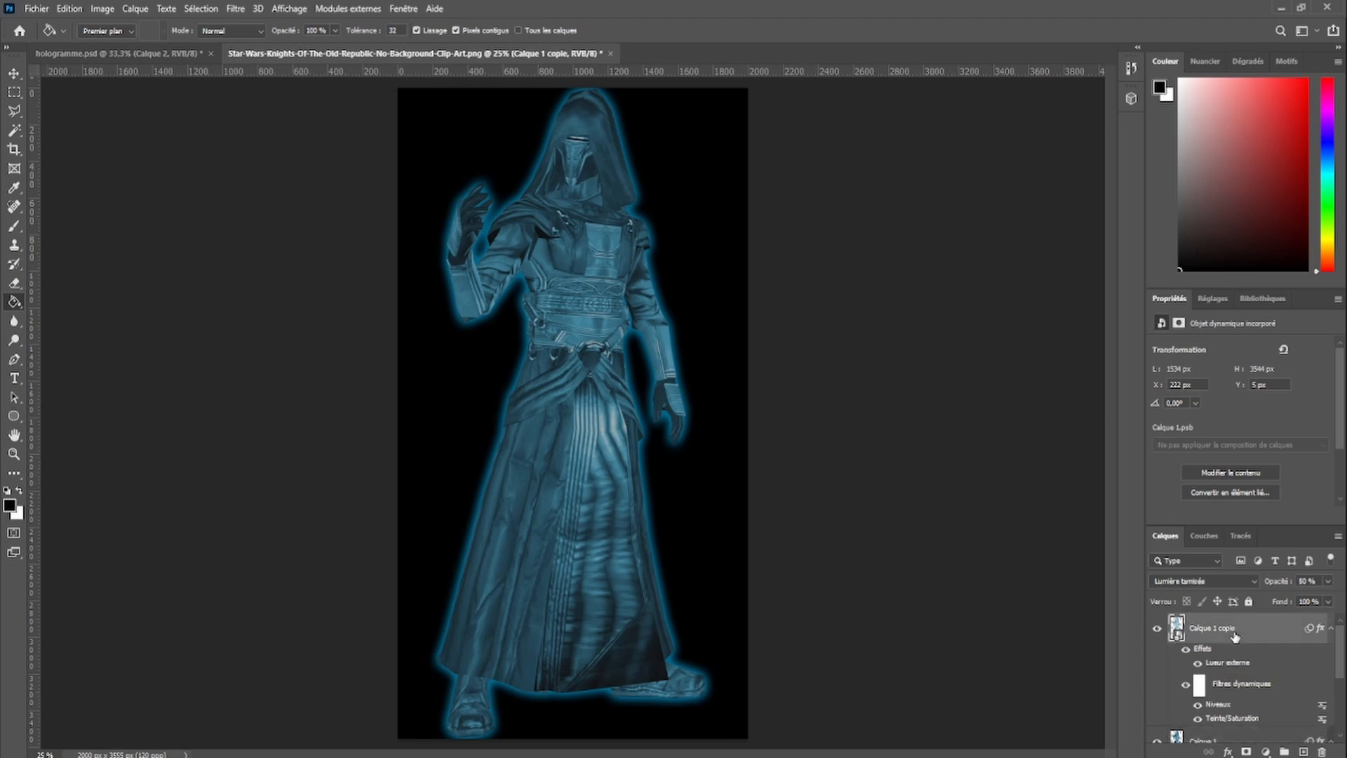
{"action": "key", "text": "8"}
{"action": "left_click", "coordinate": [1303, 751]}
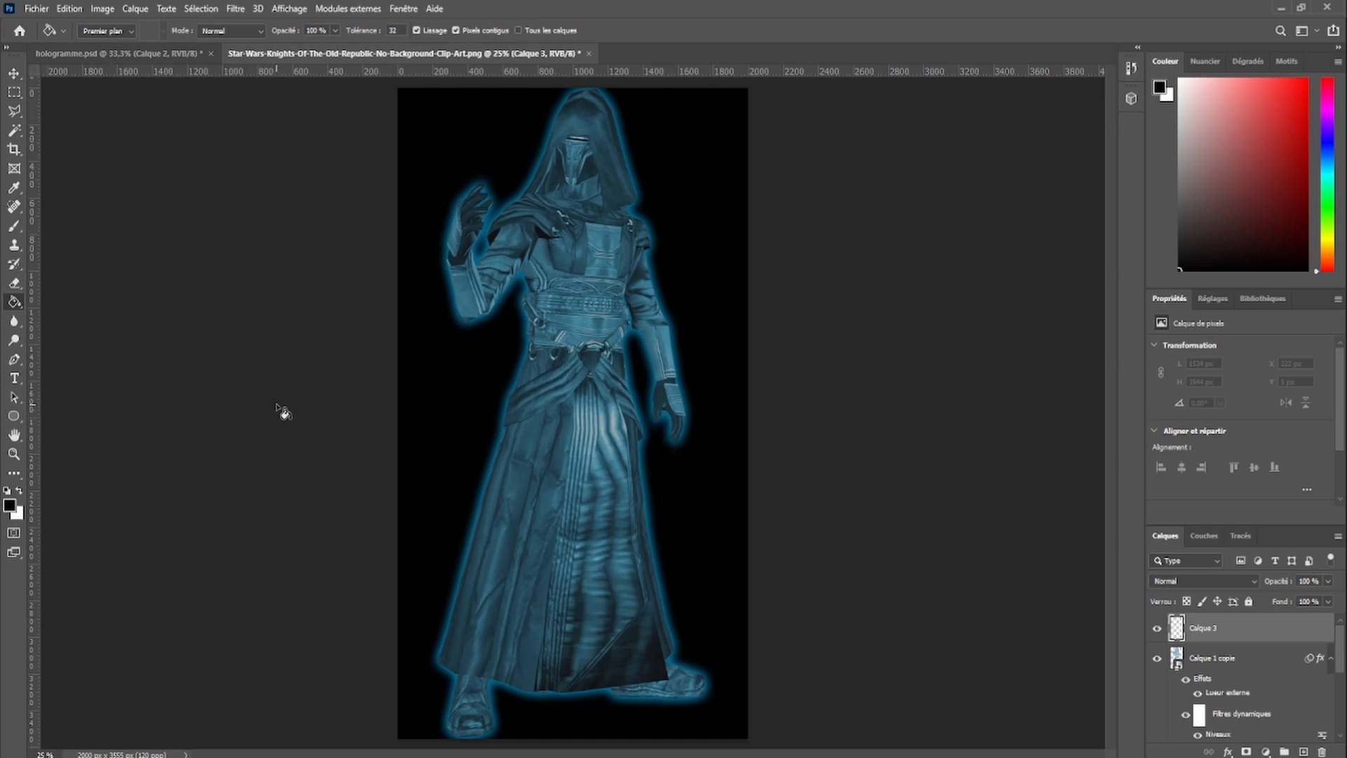
{"action": "key", "text": "x"}
{"action": "left_click", "coordinate": [678, 398]}
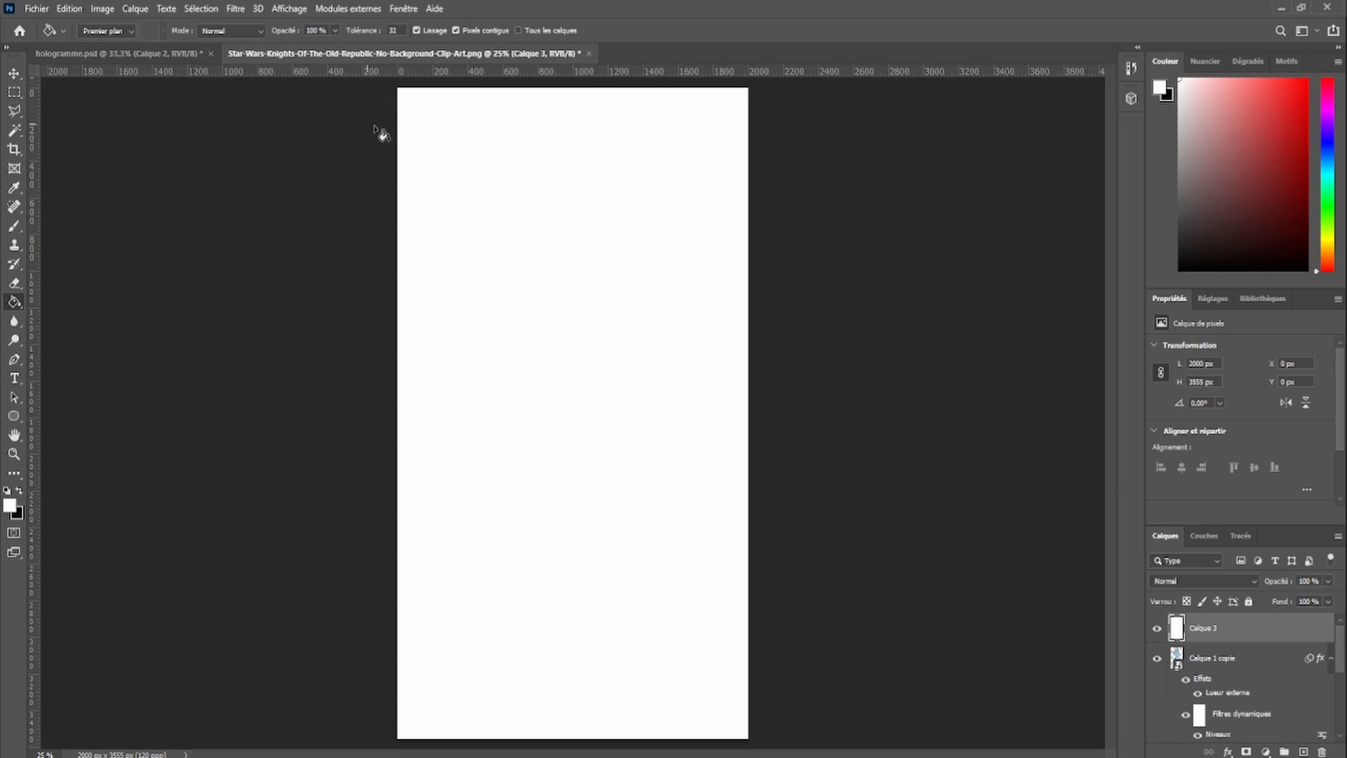
Turn the white layer into horizontal lines with the Motif de demi-teintes filter, size 1 and type Segment, adjusting the contrast
{"action": "left_click", "coordinate": [236, 9]}
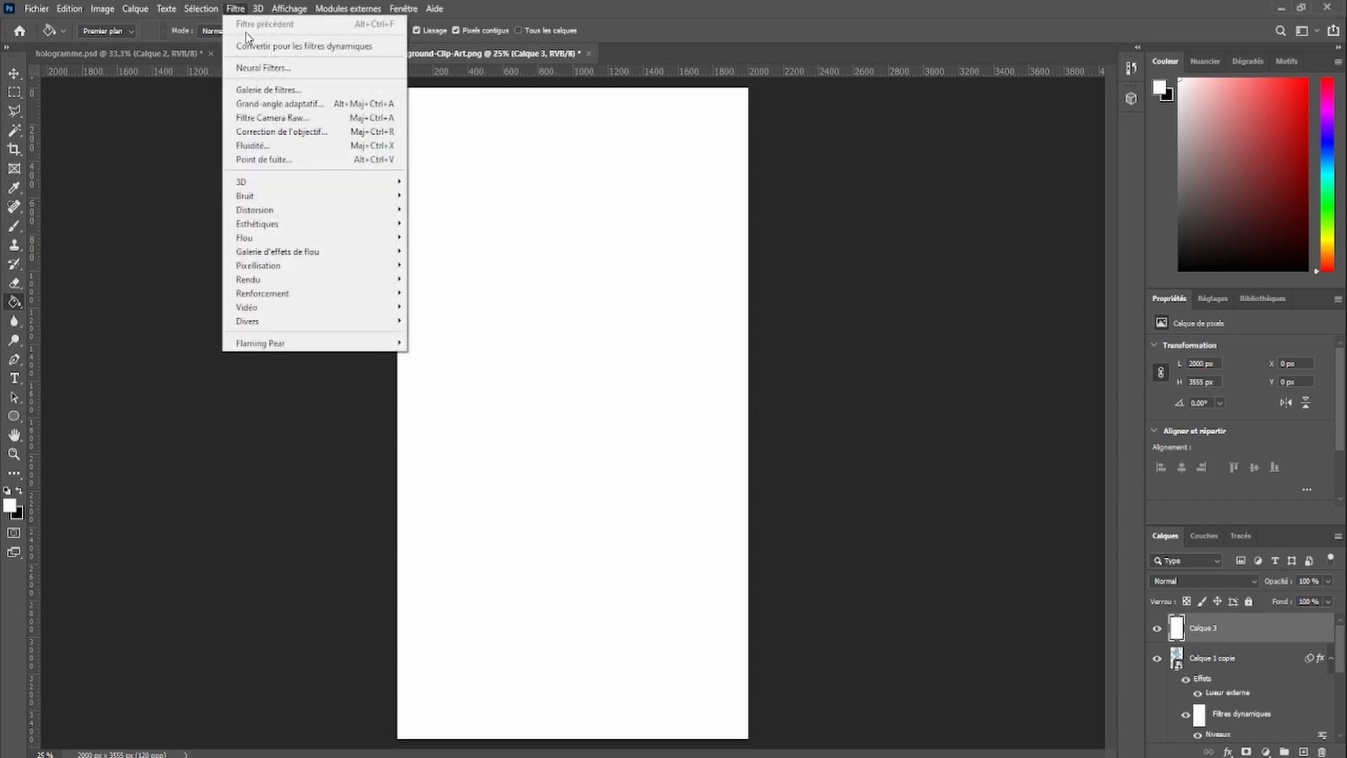
{"action": "left_click", "coordinate": [284, 90]}
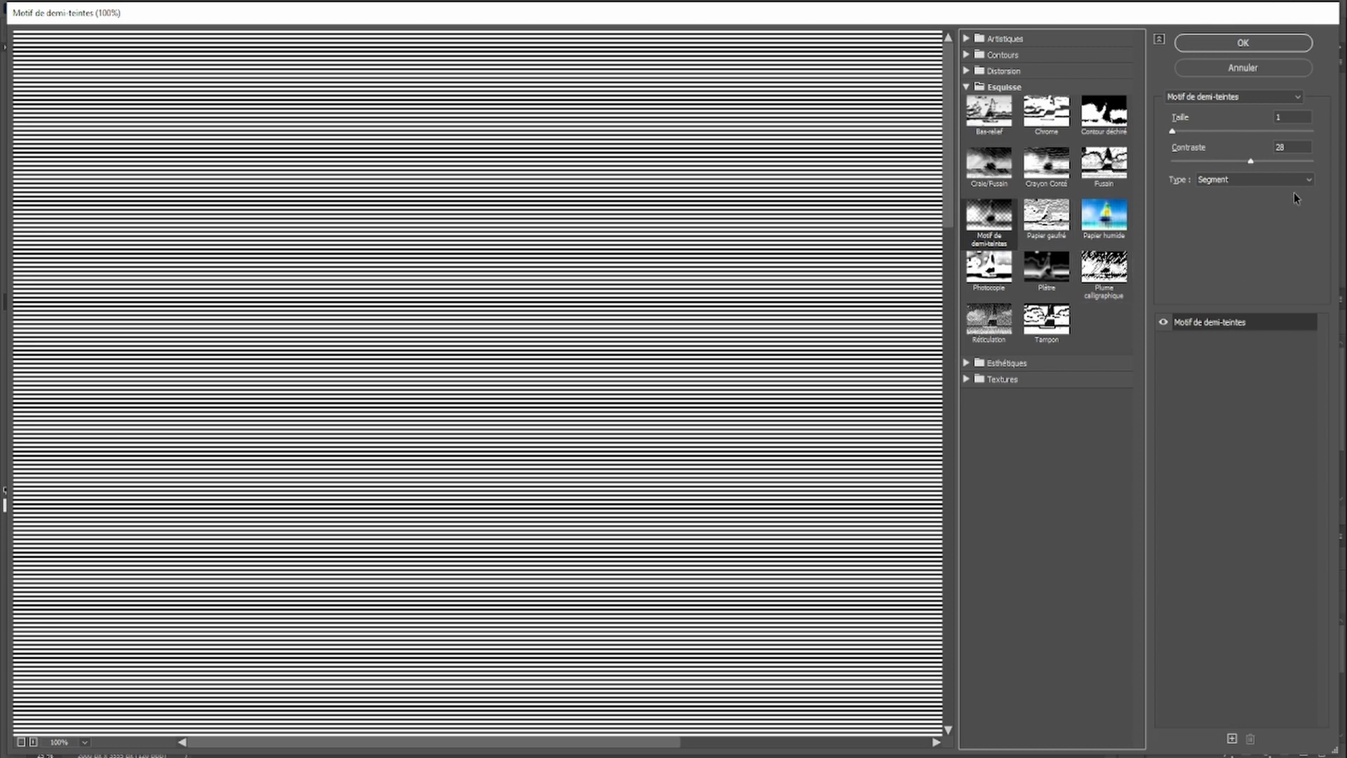
{"action": "left_click_drag", "start_coordinate": [1253, 161], "coordinate": [1259, 161]}
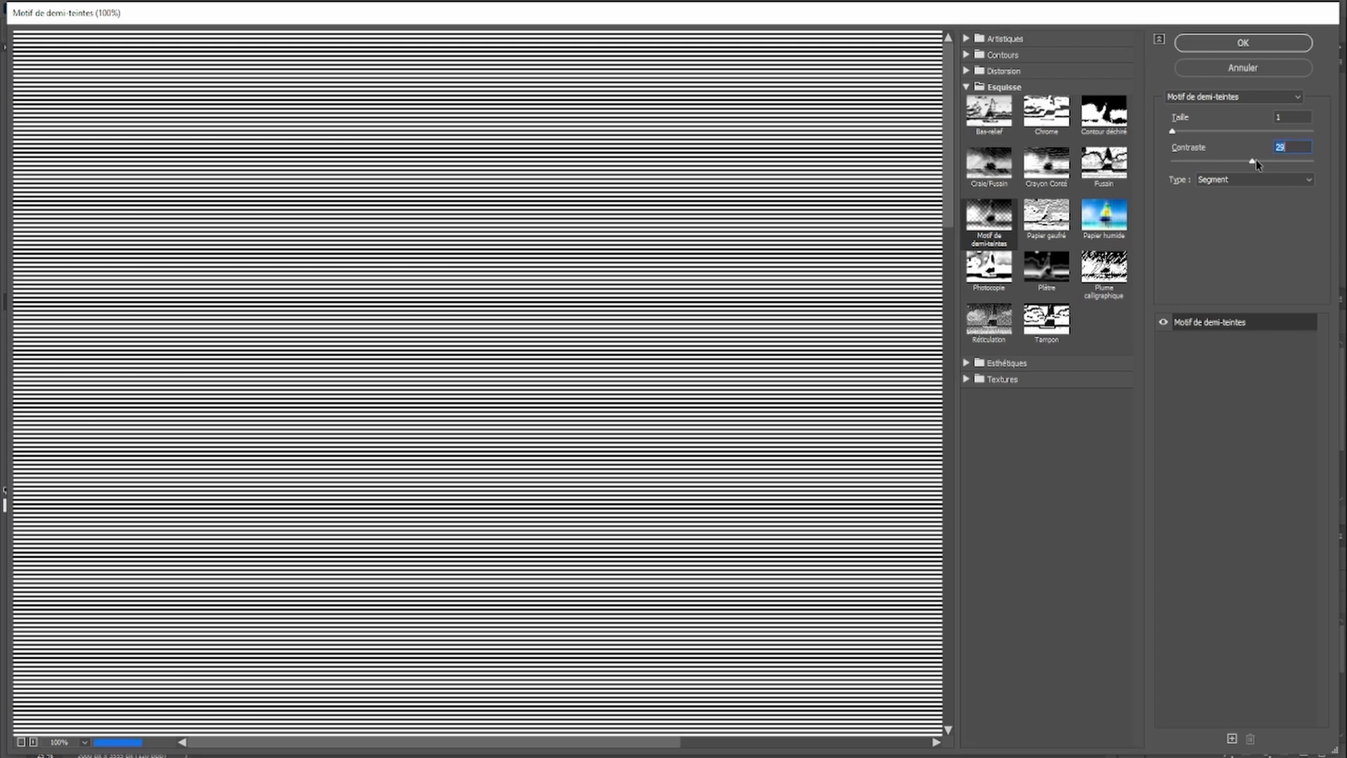
{"action": "left_click", "coordinate": [1245, 162]}
{"action": "left_click", "coordinate": [1241, 46]}
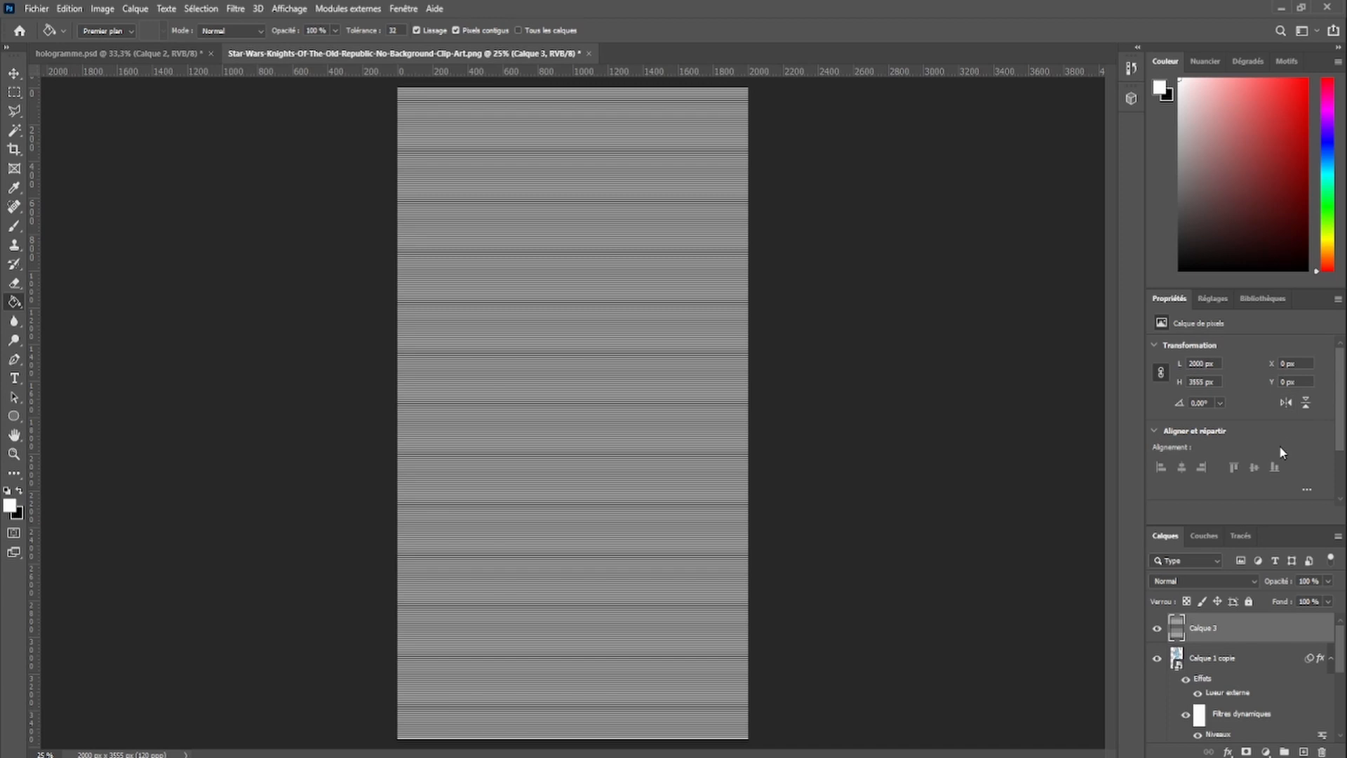
Set the scan-line layer Calque 3 to Lumière tamisée blending and clip it to Calque 1 copie
{"action": "left_click", "coordinate": [1215, 581]}
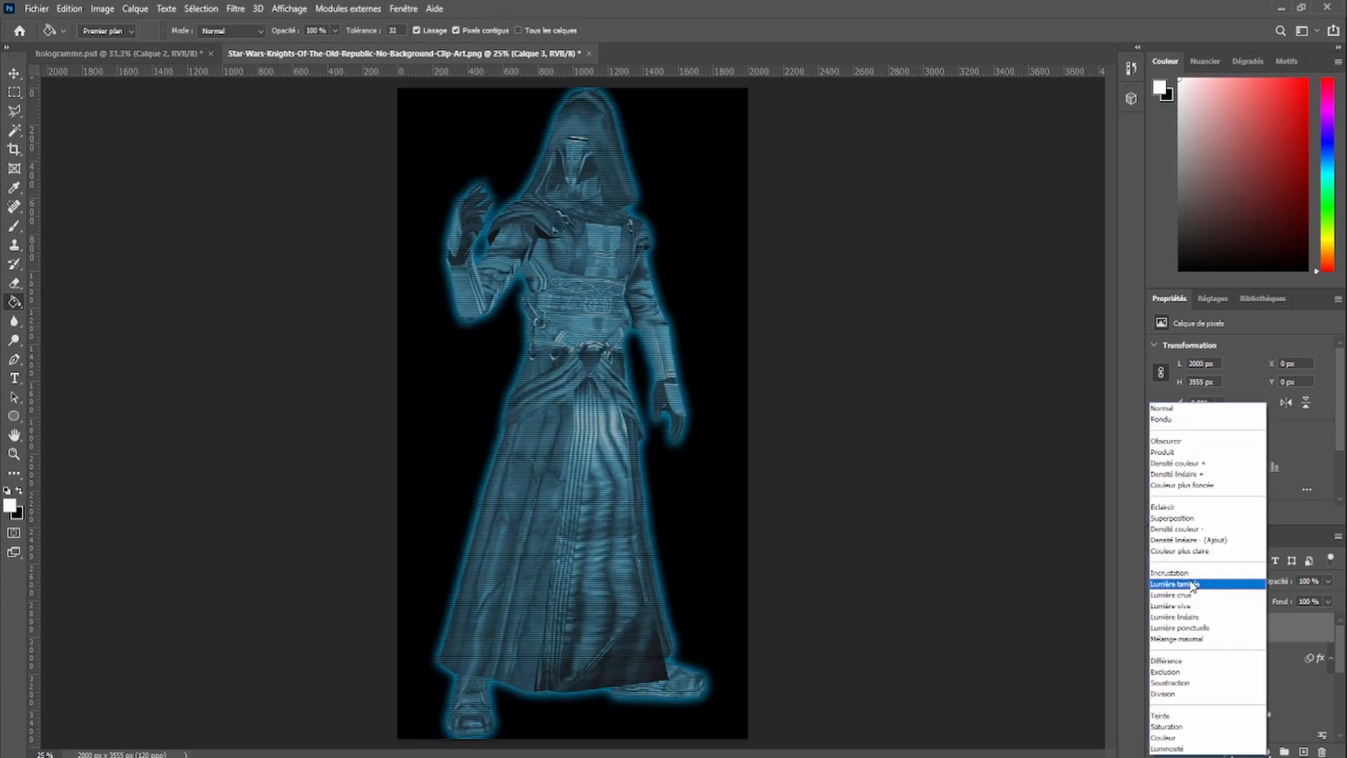
{"action": "left_click", "coordinate": [1191, 583]}
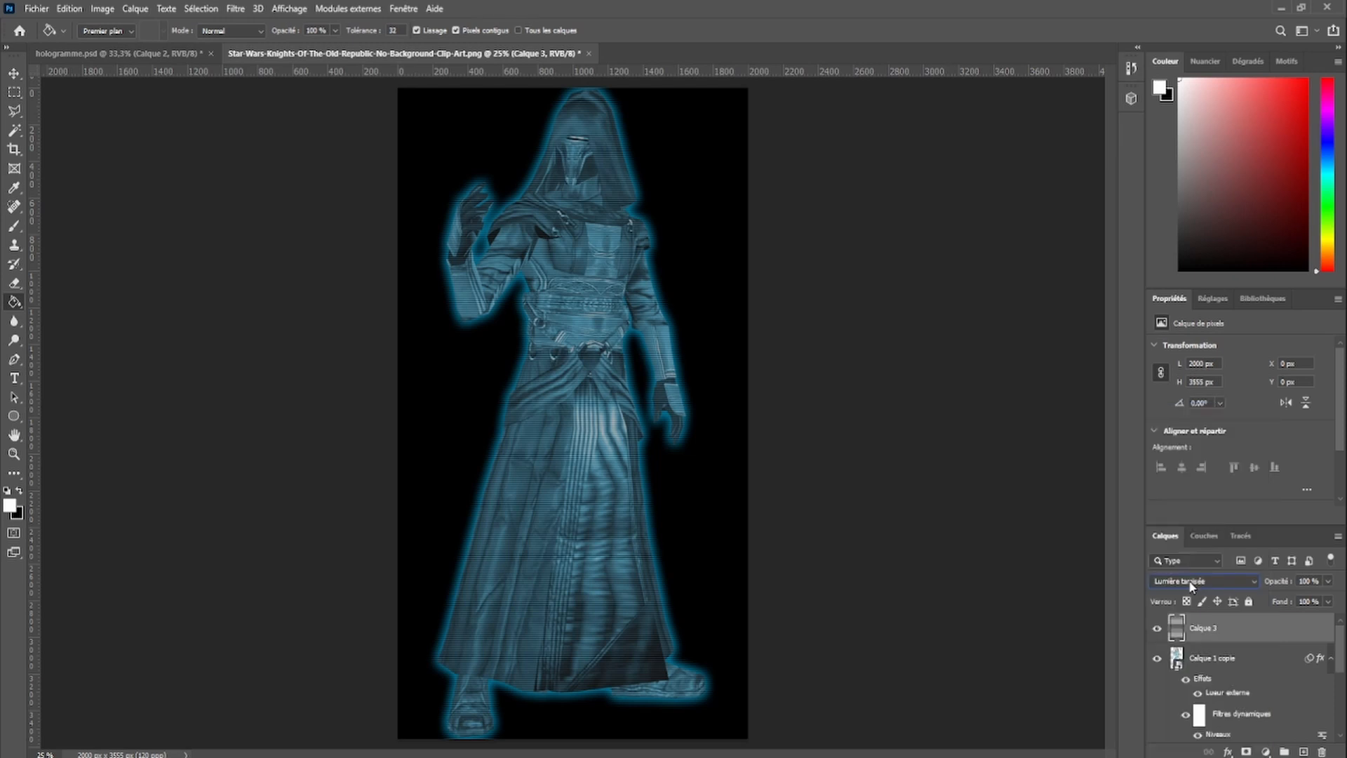
{"action": "left_click_drag", "start_coordinate": [1191, 643], "coordinate": [1191, 639]}
{"action": "left_click", "coordinate": [1191, 640], "text": "alt"}
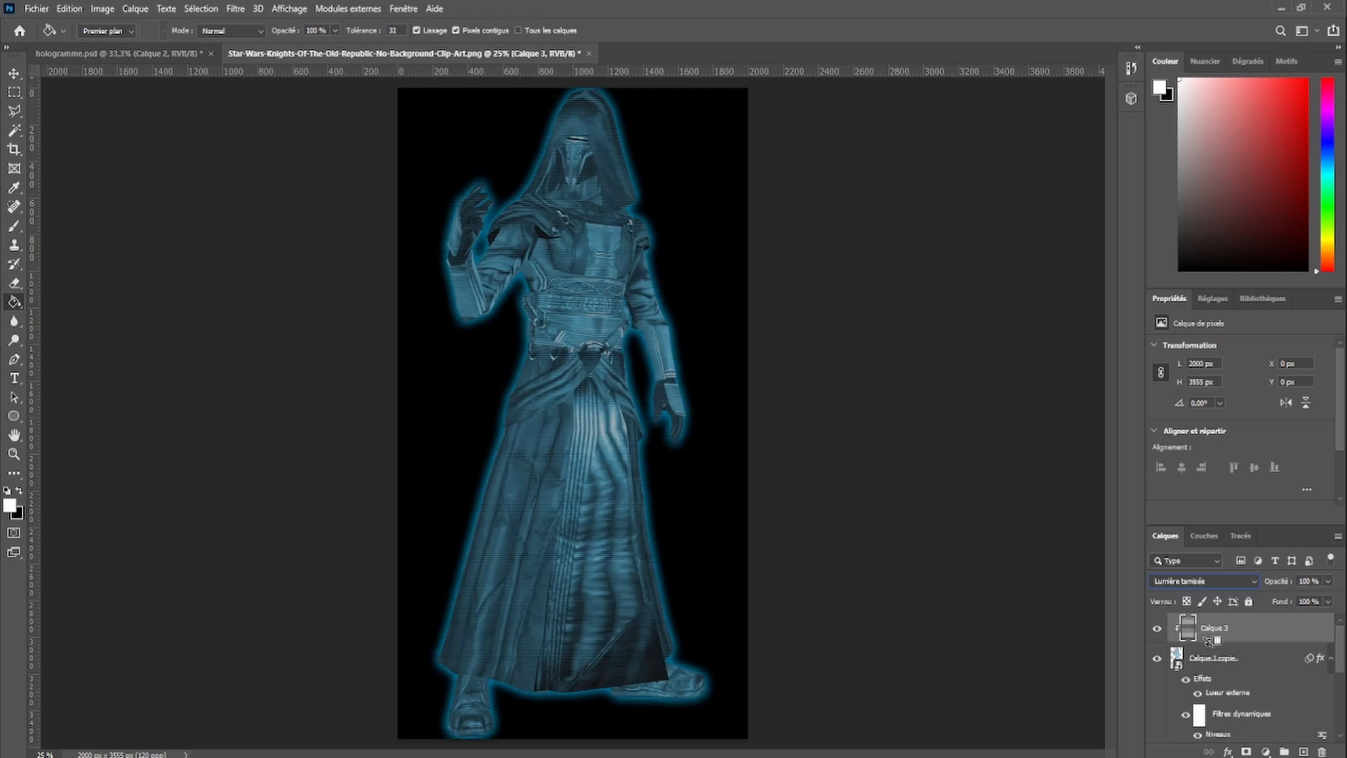
{"action": "right_click", "coordinate": [1213, 635]}
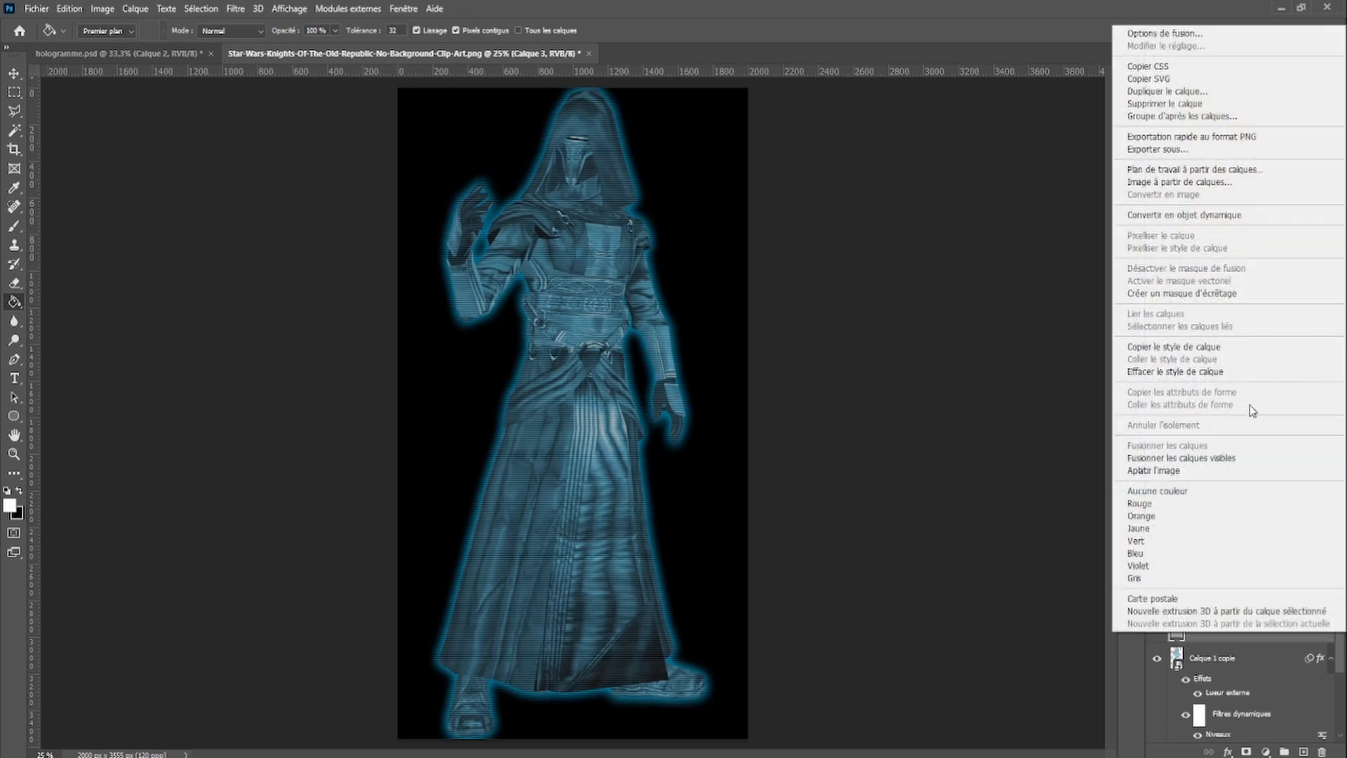
{"action": "left_click", "coordinate": [1243, 293]}
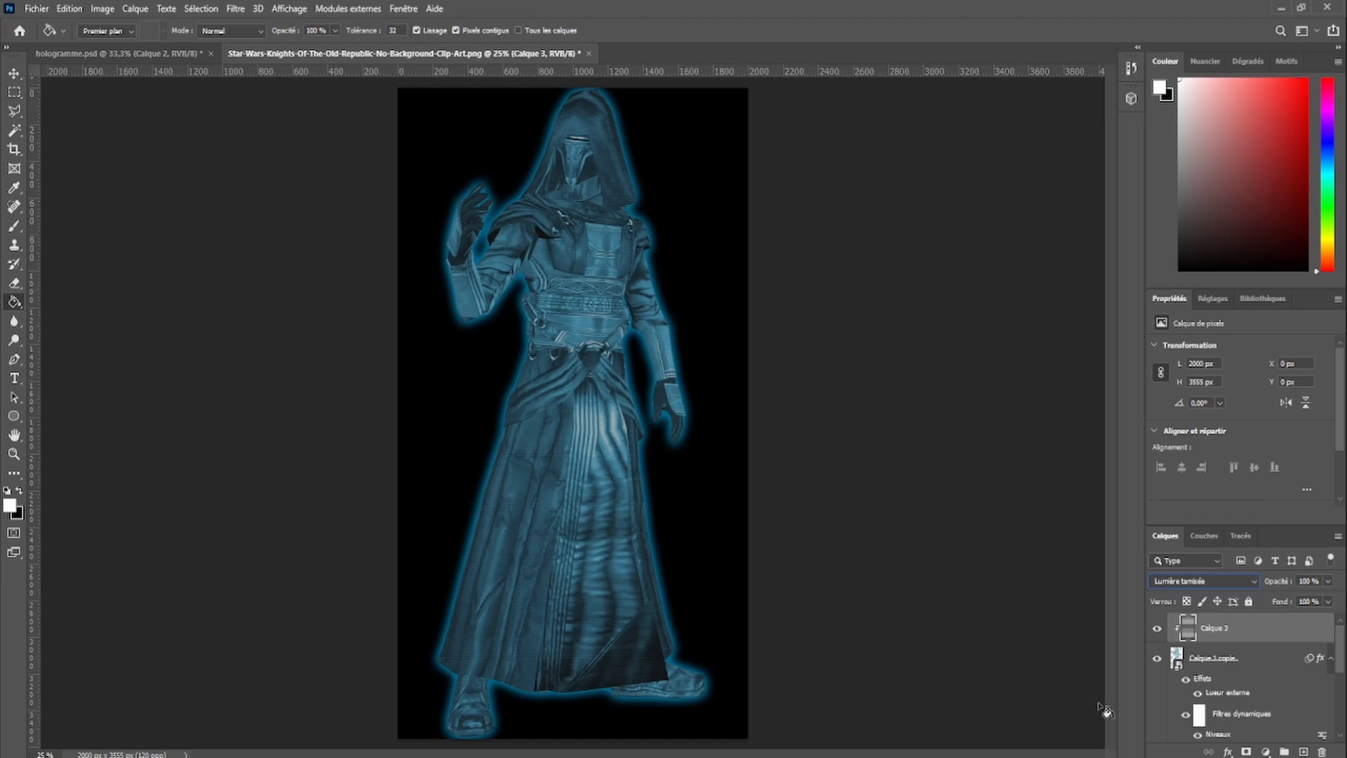
Shift the original Calque 1 horizontally 24 px to the right with Free Transform, to X 246 px
{"action": "scroll", "coordinate": [1275, 663], "scroll_direction": "down", "scroll_amount": 2}
{"action": "scroll", "coordinate": [1275, 663], "scroll_direction": "down", "scroll_amount": 1}
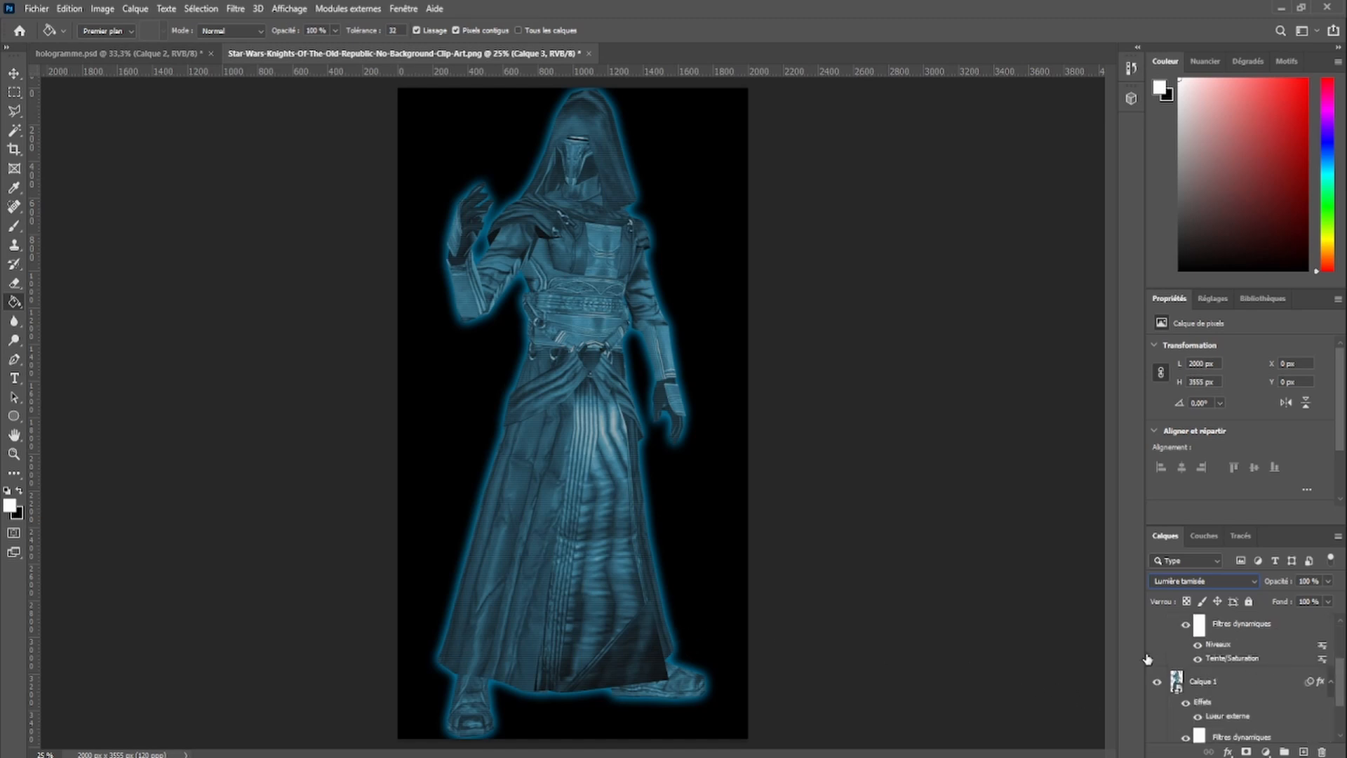
{"action": "left_click", "coordinate": [1233, 683]}
{"action": "scroll", "coordinate": [1233, 684], "scroll_direction": "down", "scroll_amount": 1}
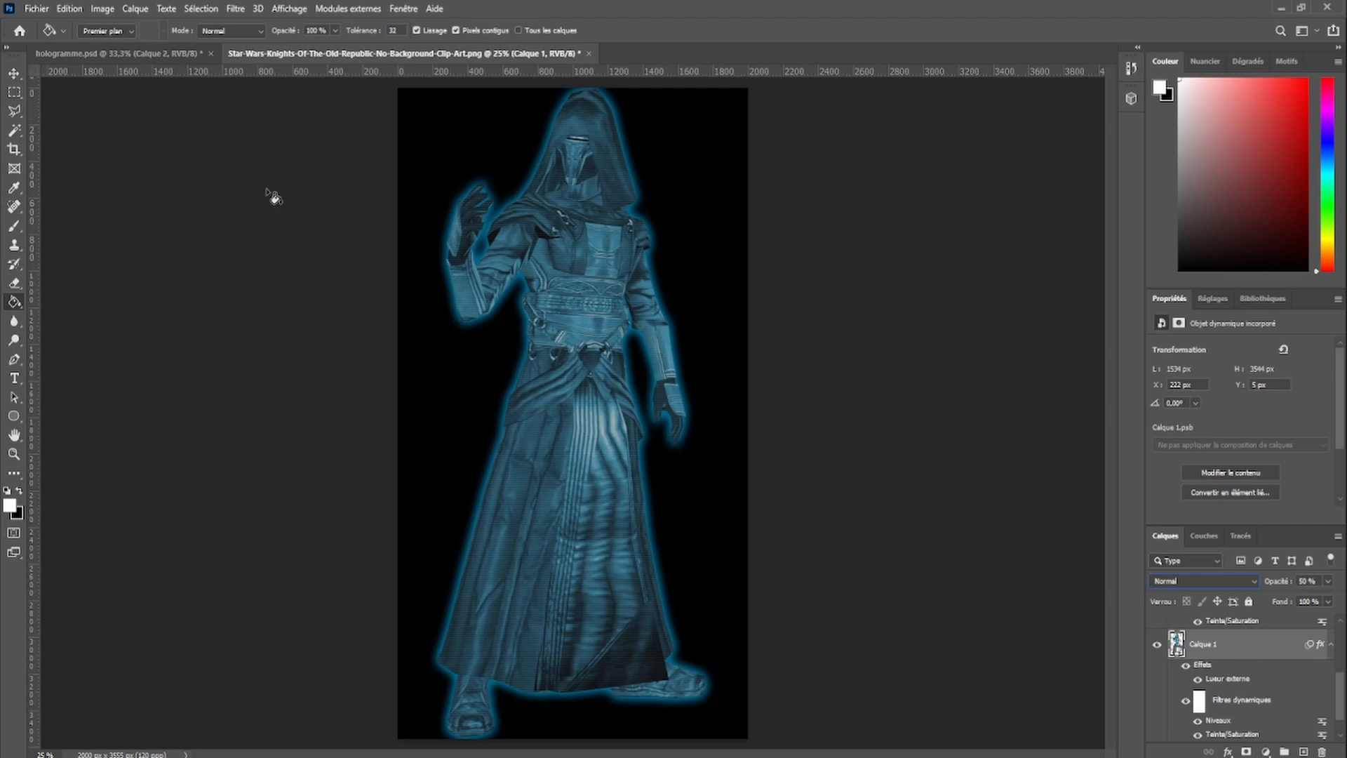
{"action": "left_click", "coordinate": [13, 75]}
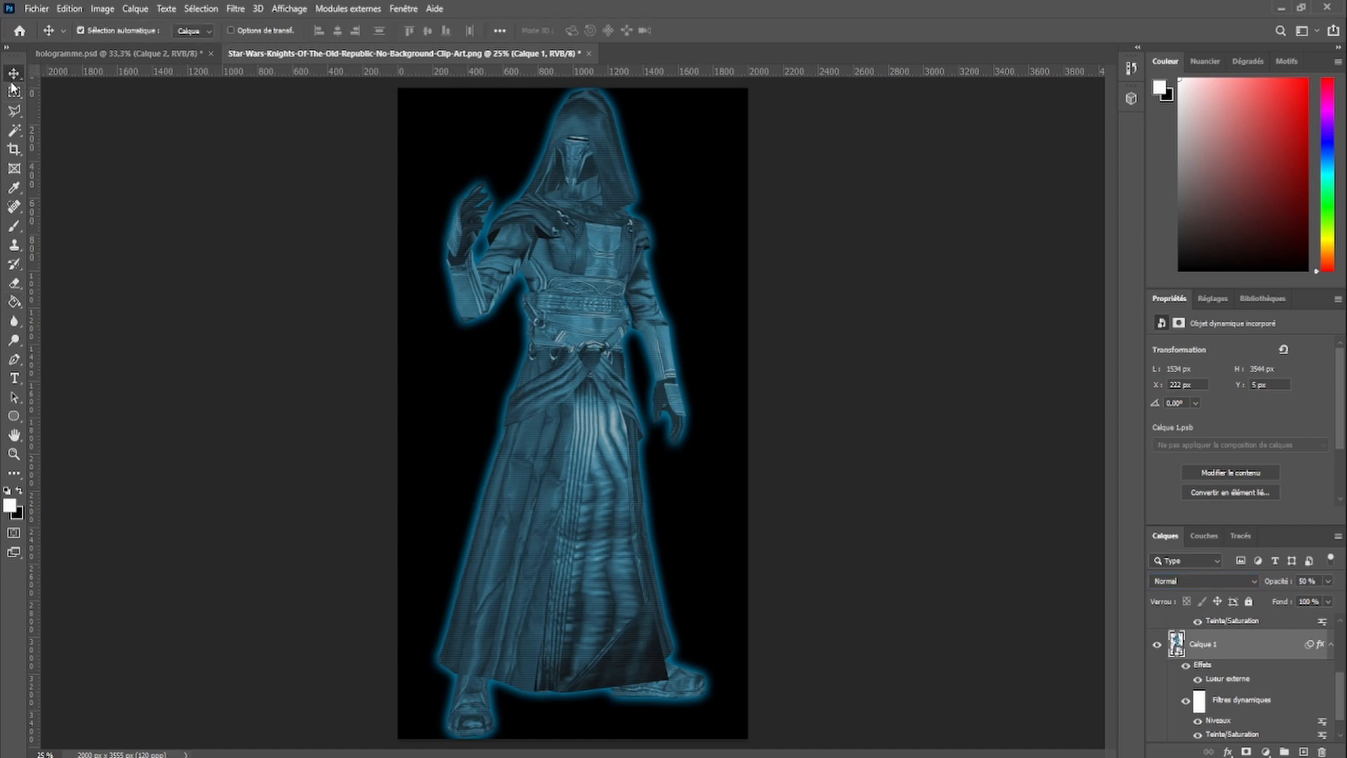
{"action": "key", "text": "ctrl+t"}
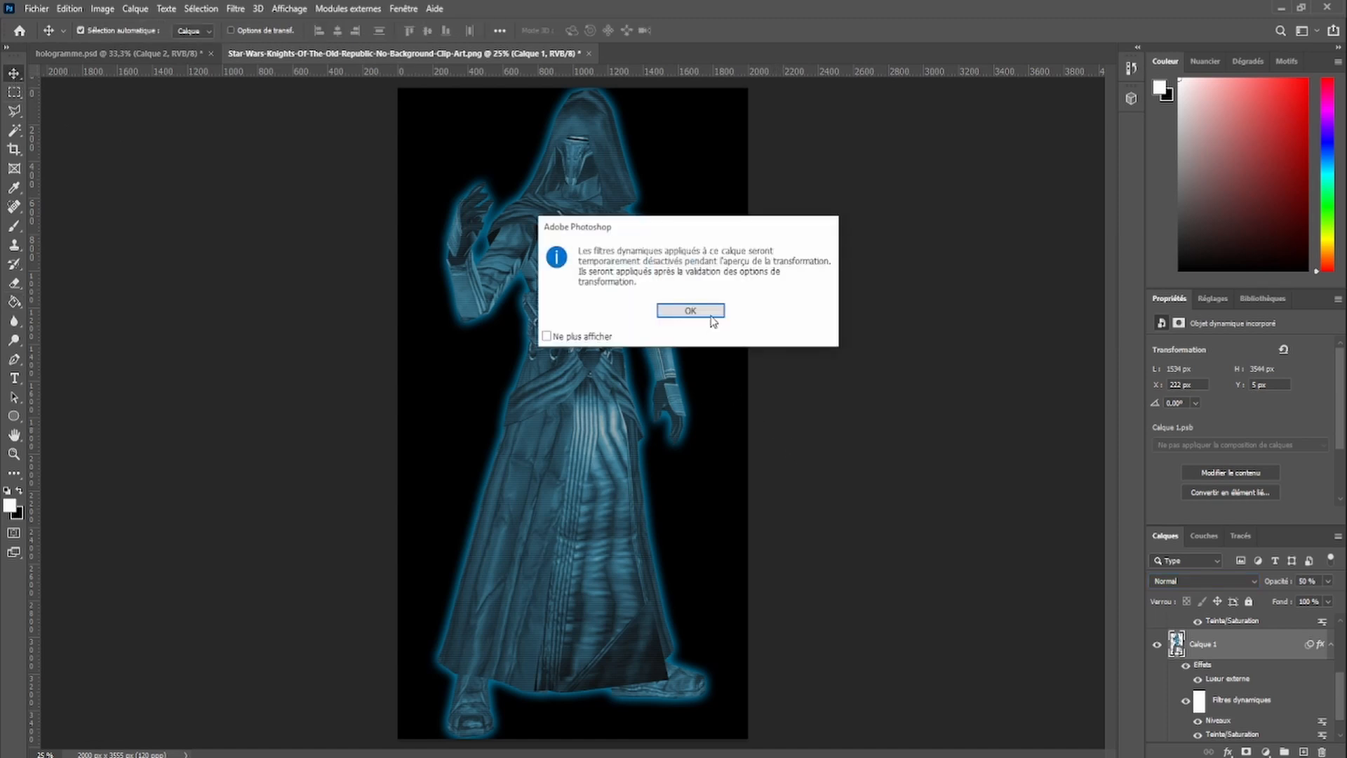
{"action": "left_click", "coordinate": [710, 316]}
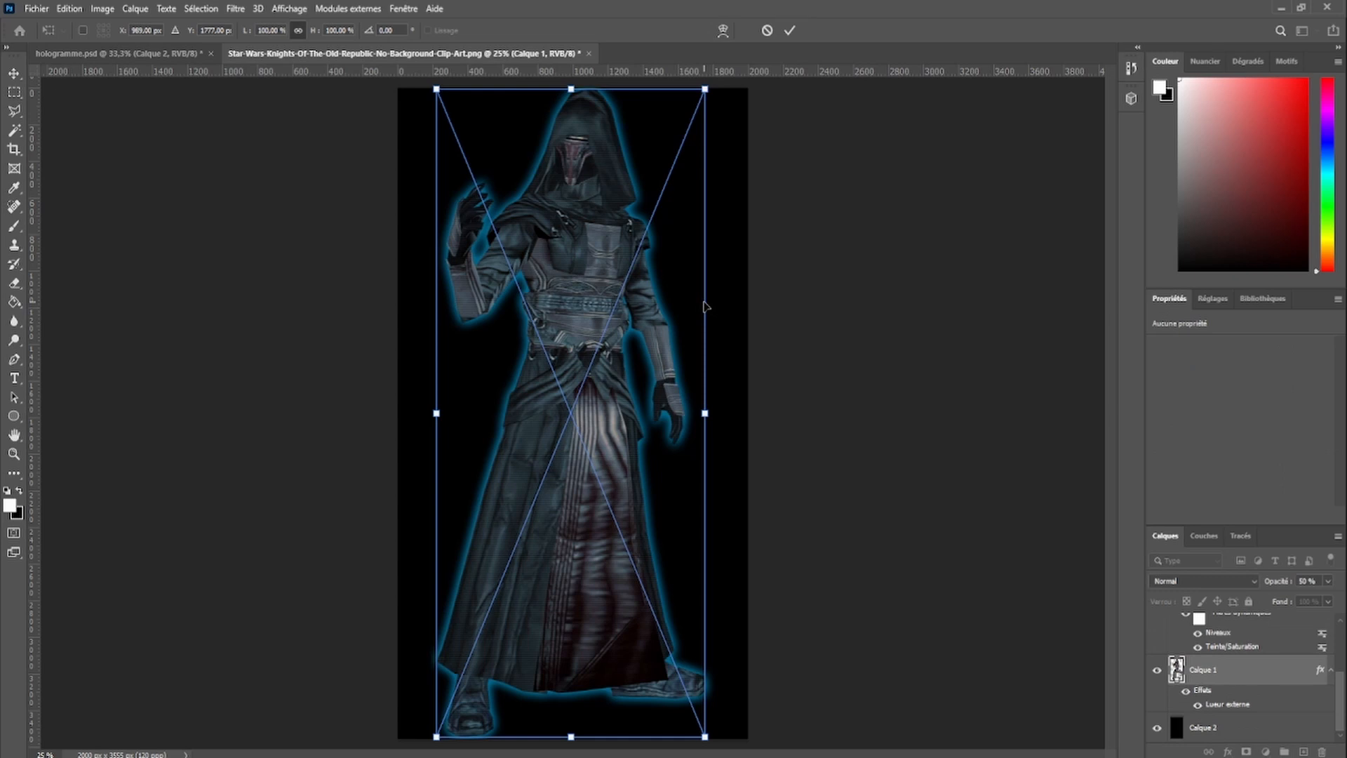
{"action": "key", "text": "Right"}
{"action": "key", "text": "Right"}
{"action": "key", "text": "Right"}
{"action": "key", "text": "Right"}
{"action": "key", "text": "Right"}
{"action": "key", "text": "Right"}
{"action": "key", "text": "Right"}
{"action": "key", "text": "Right"}
{"action": "key", "text": "Right"}
{"action": "key", "text": "Right"}
{"action": "key", "text": "Right"}
{"action": "key", "text": "Right"}
{"action": "key", "text": "Right"}
{"action": "key", "text": "Right"}
{"action": "key", "text": "Right"}
{"action": "key", "text": "Right"}
{"action": "key", "text": "Right"}
{"action": "key", "text": "Right"}
{"action": "key", "text": "Right"}
{"action": "key", "text": "Right"}
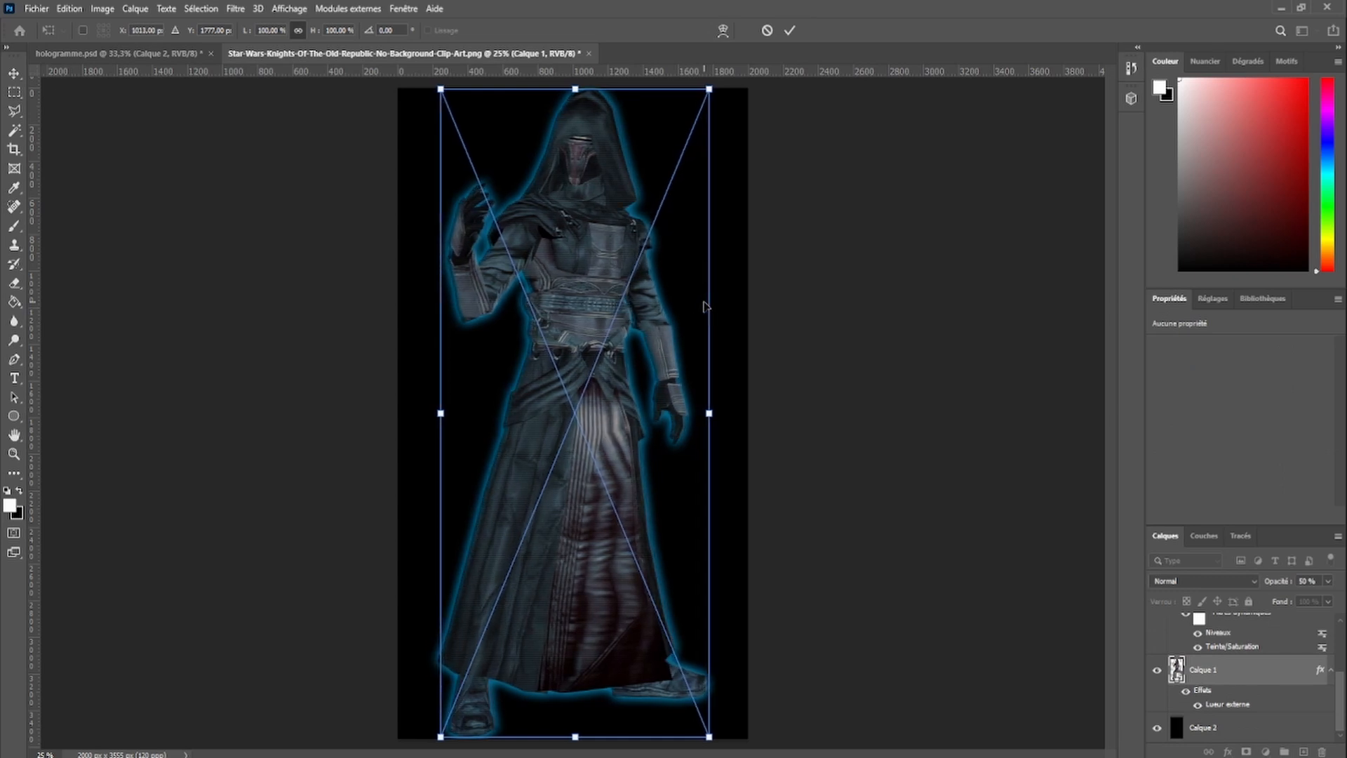
{"action": "left_click", "coordinate": [789, 31]}
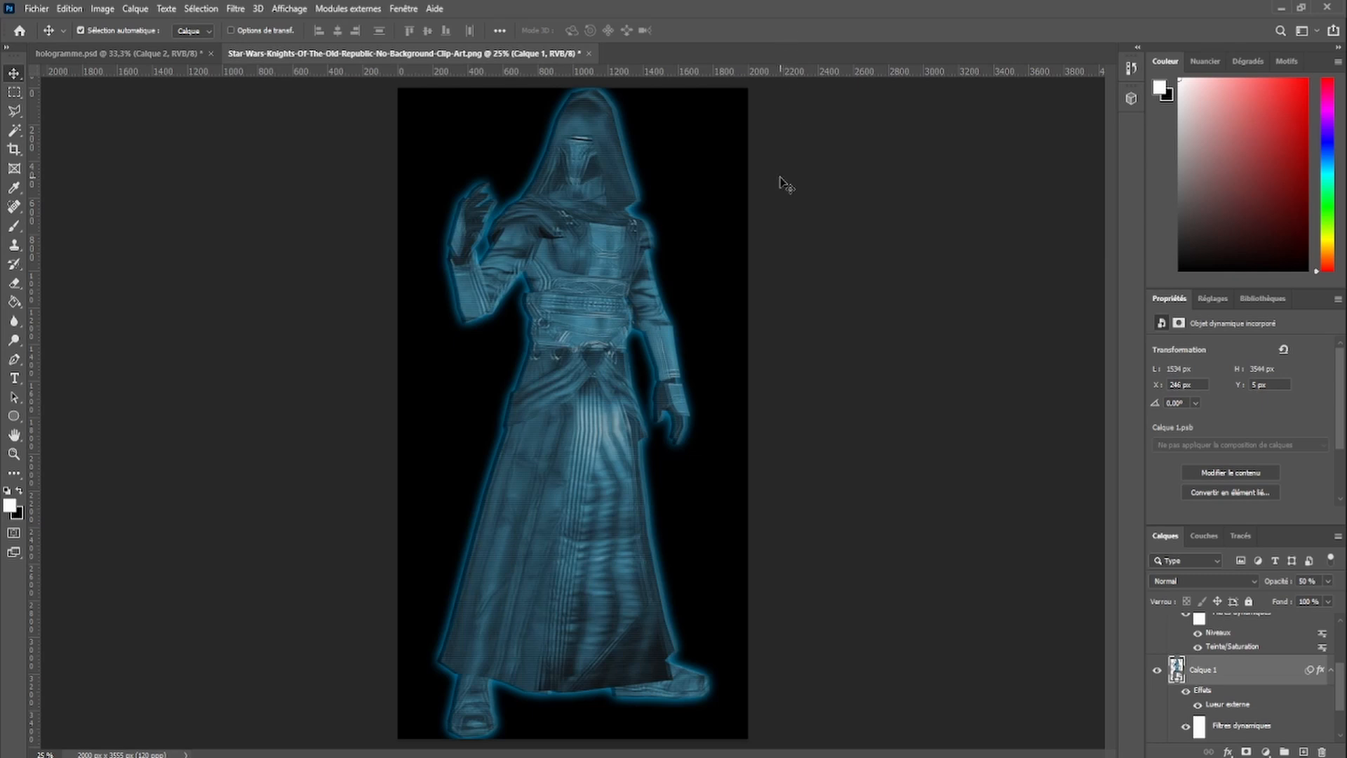
Transform Calque 1 again, moving it 12 px back to the left to X 234 px
{"action": "key", "text": "ctrl+t"}
{"action": "key", "text": "Return"}
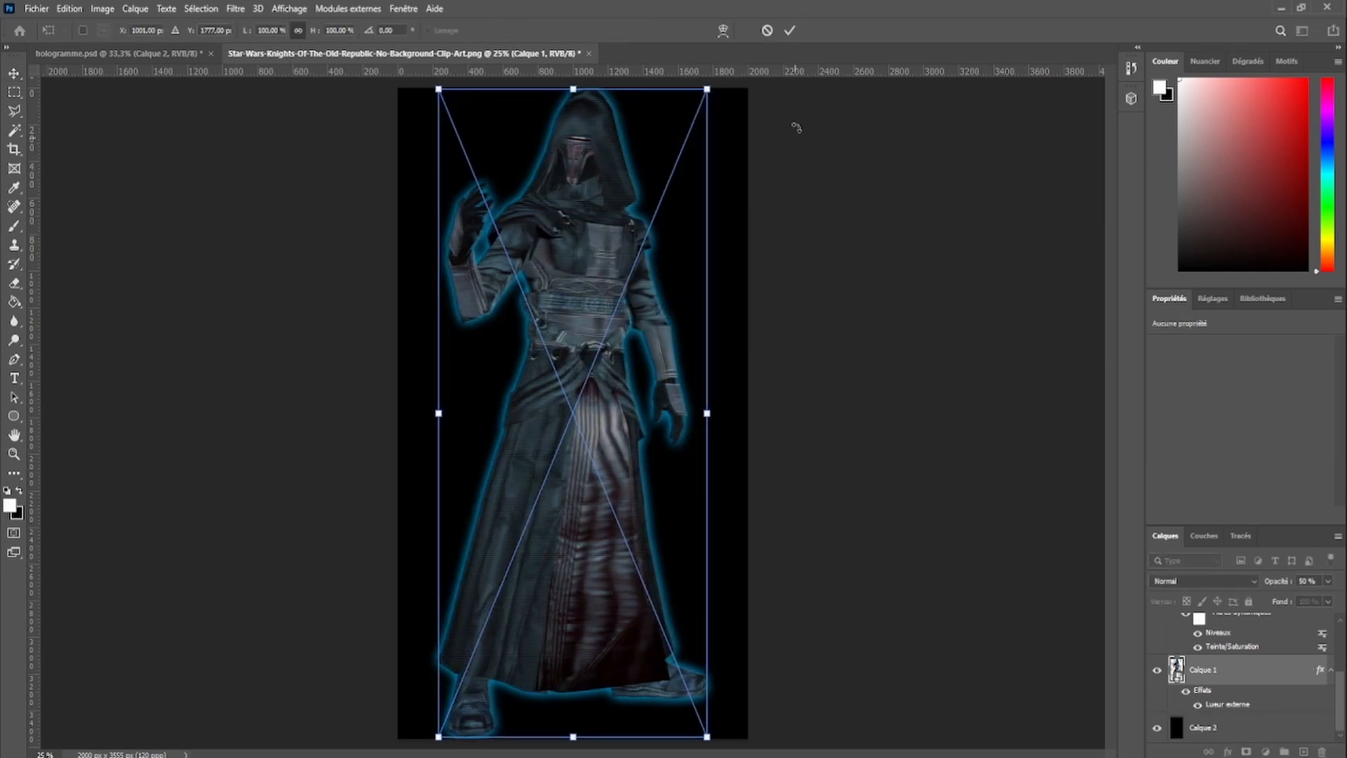
{"action": "left_click", "coordinate": [790, 31]}
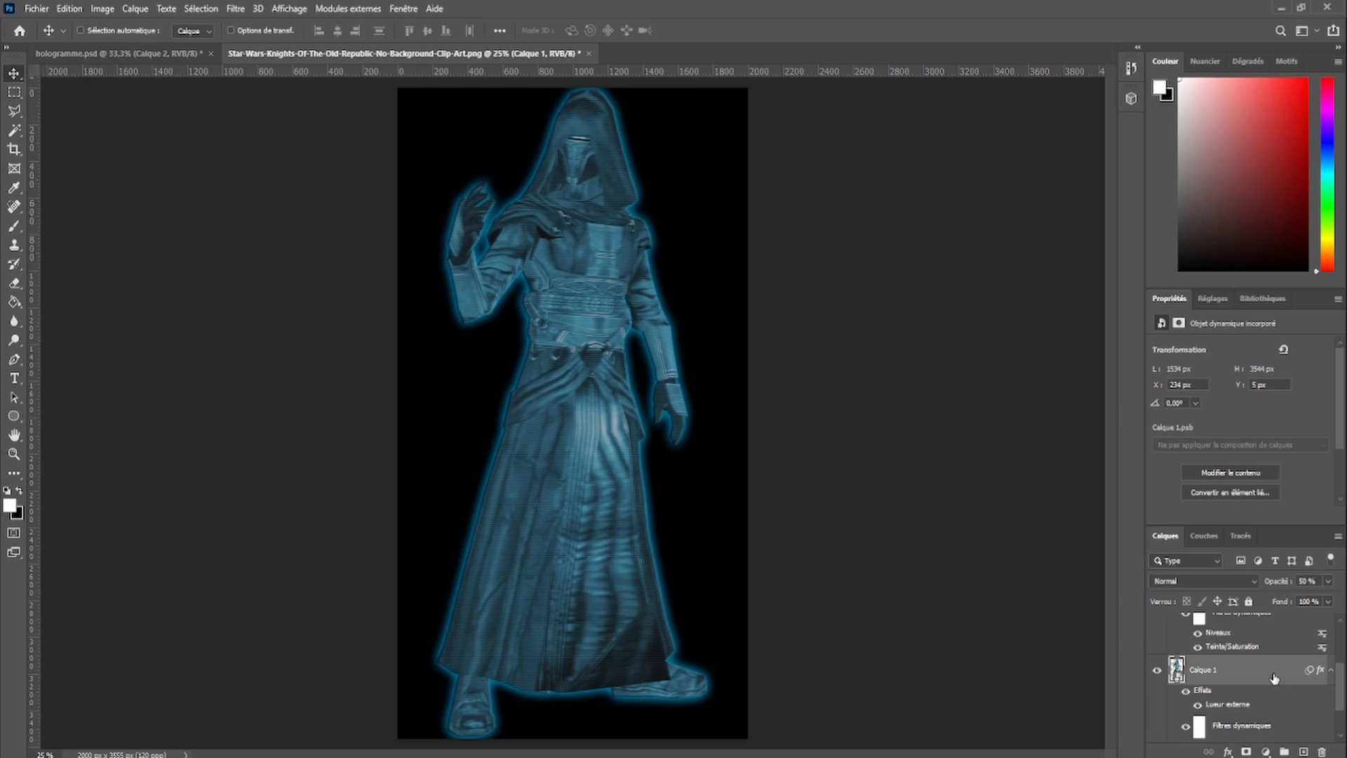
Duplicate Calque 1 and set the duplicate's opacity to 20 %
{"action": "key", "text": "ctrl+j"}
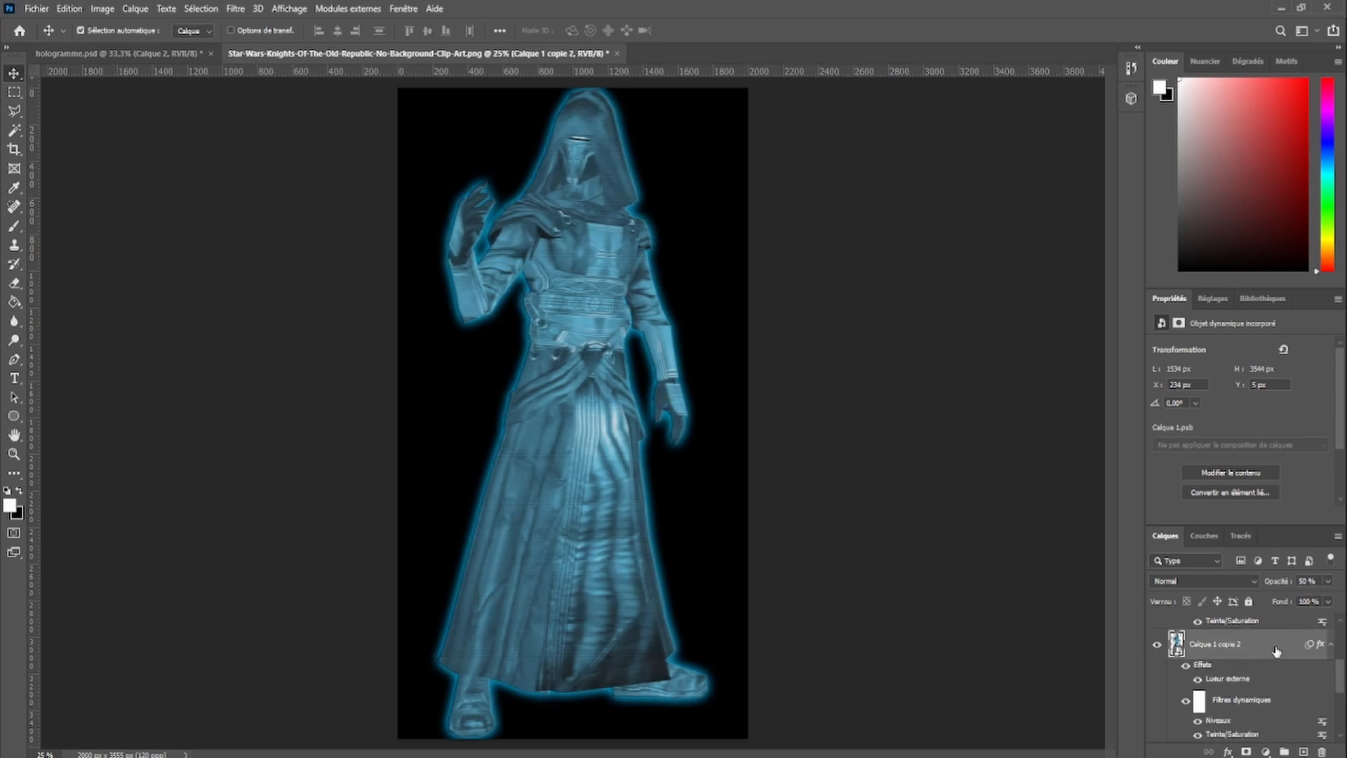
{"action": "left_click", "coordinate": [1328, 581]}
{"action": "left_click_drag", "start_coordinate": [1303, 600], "coordinate": [1284, 600]}
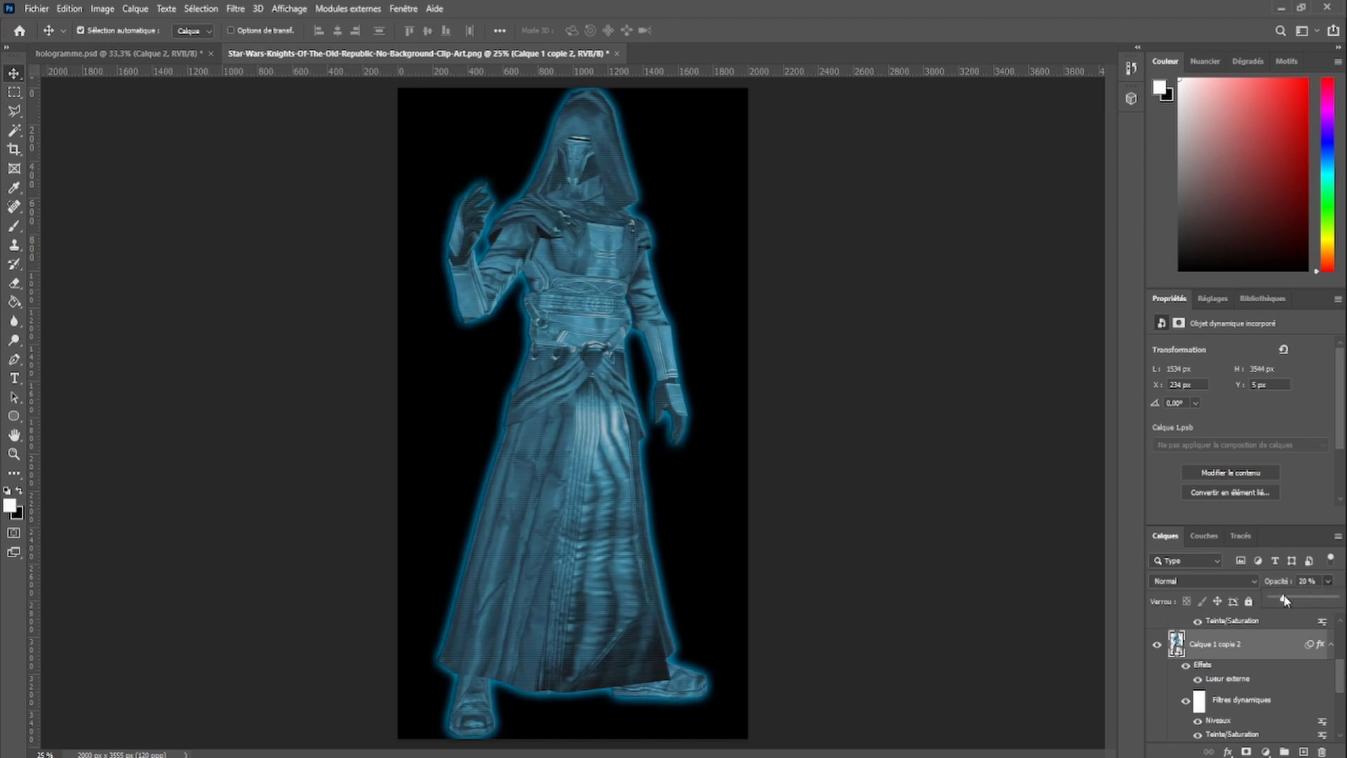
{"action": "left_click", "coordinate": [1335, 583]}
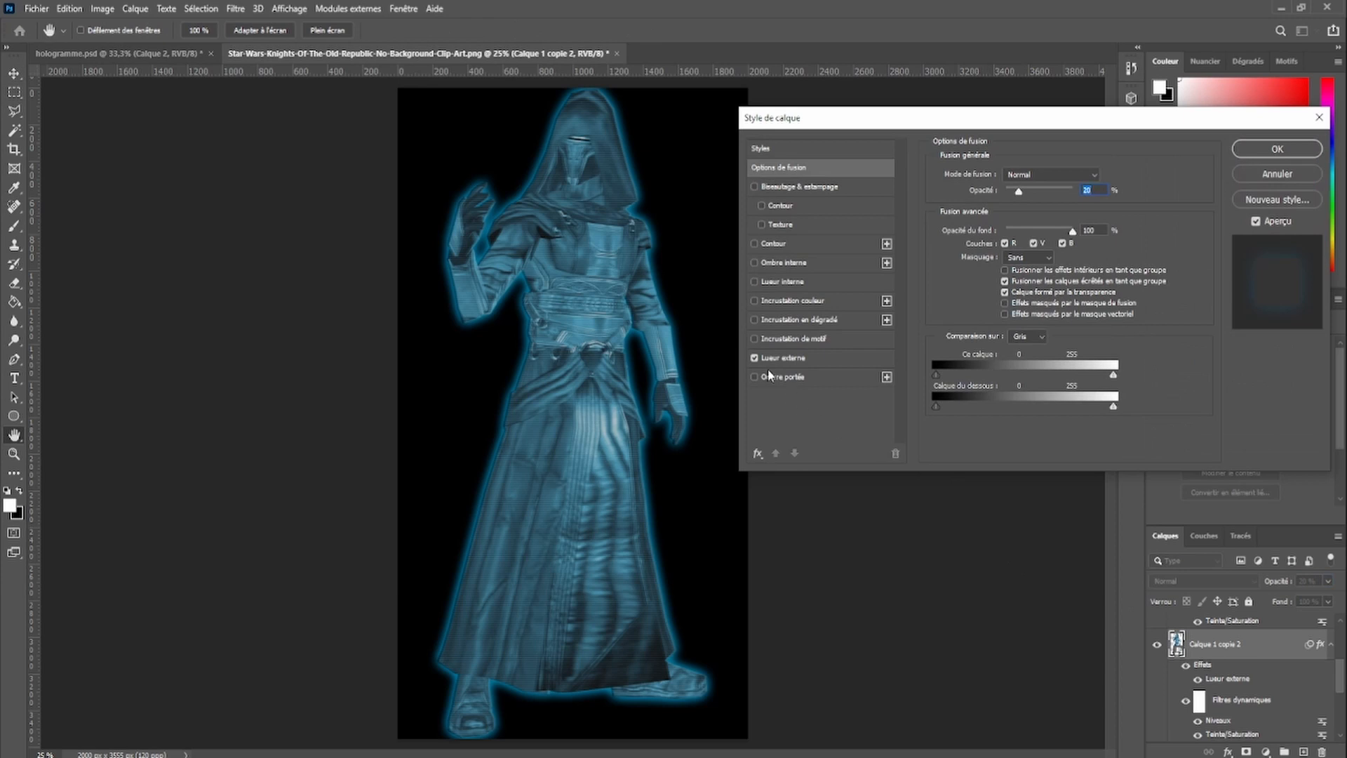
Turn off the Lueur externe effect in the layer style of Calque 1 copie 2
{"action": "left_click", "coordinate": [754, 358]}
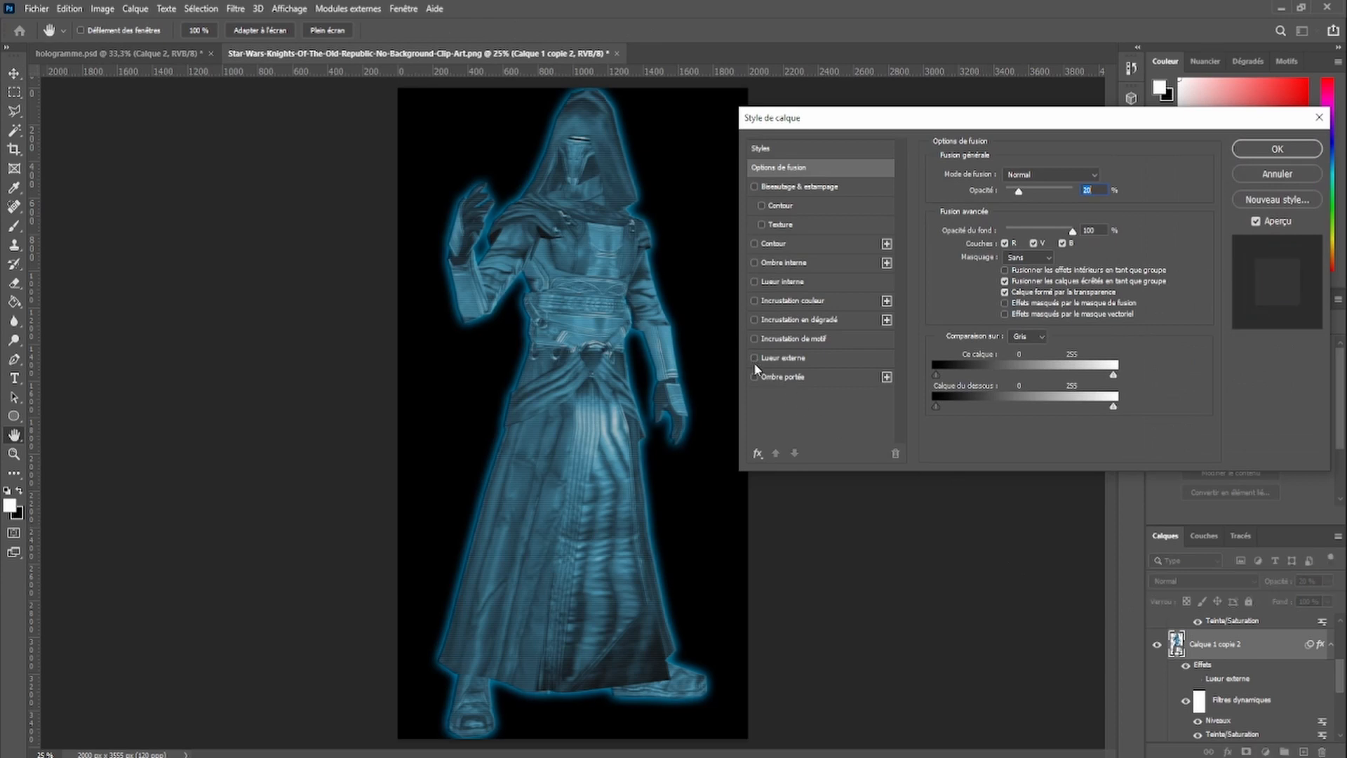
{"action": "left_click", "coordinate": [1267, 156]}
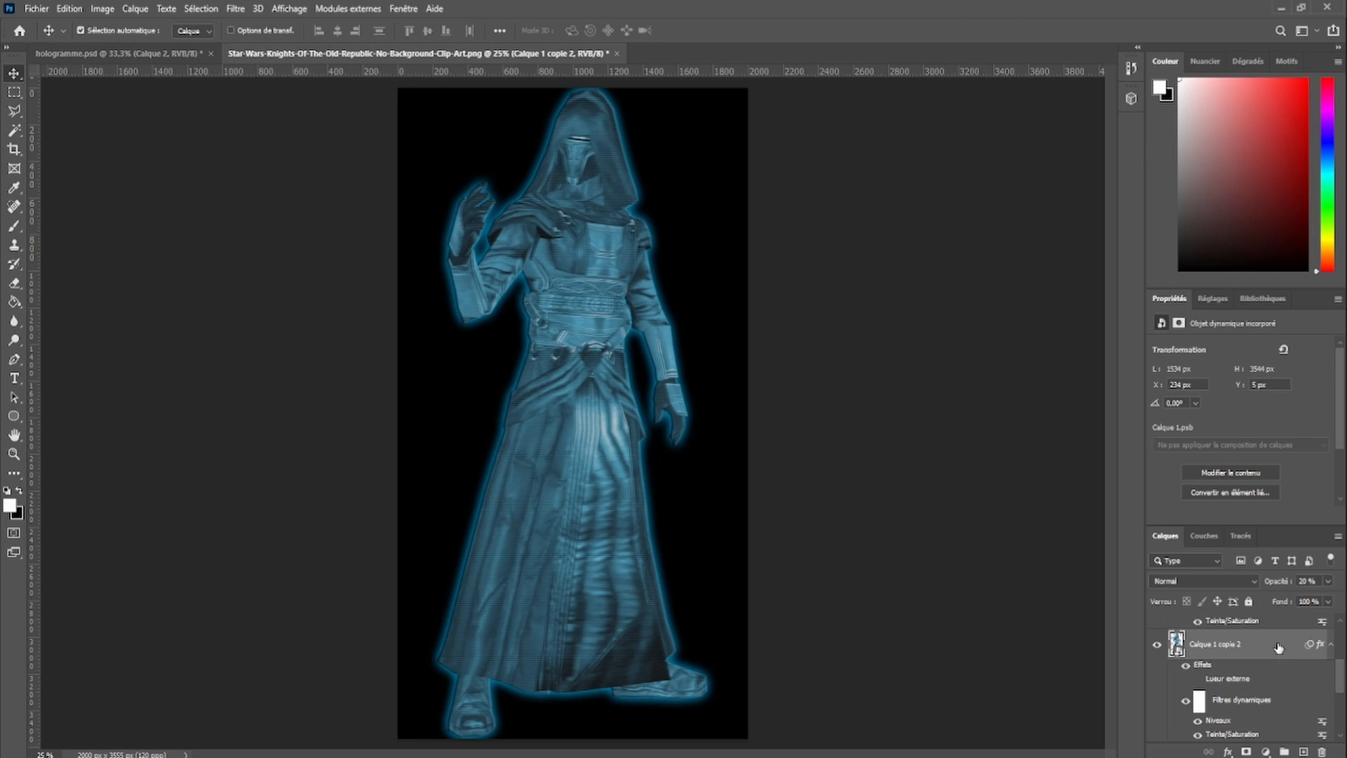
Shift Calque 1 copie 2 horizontally 32 px to the left with Free Transform, to X 202 px
{"action": "key", "text": "ctrl+t"}
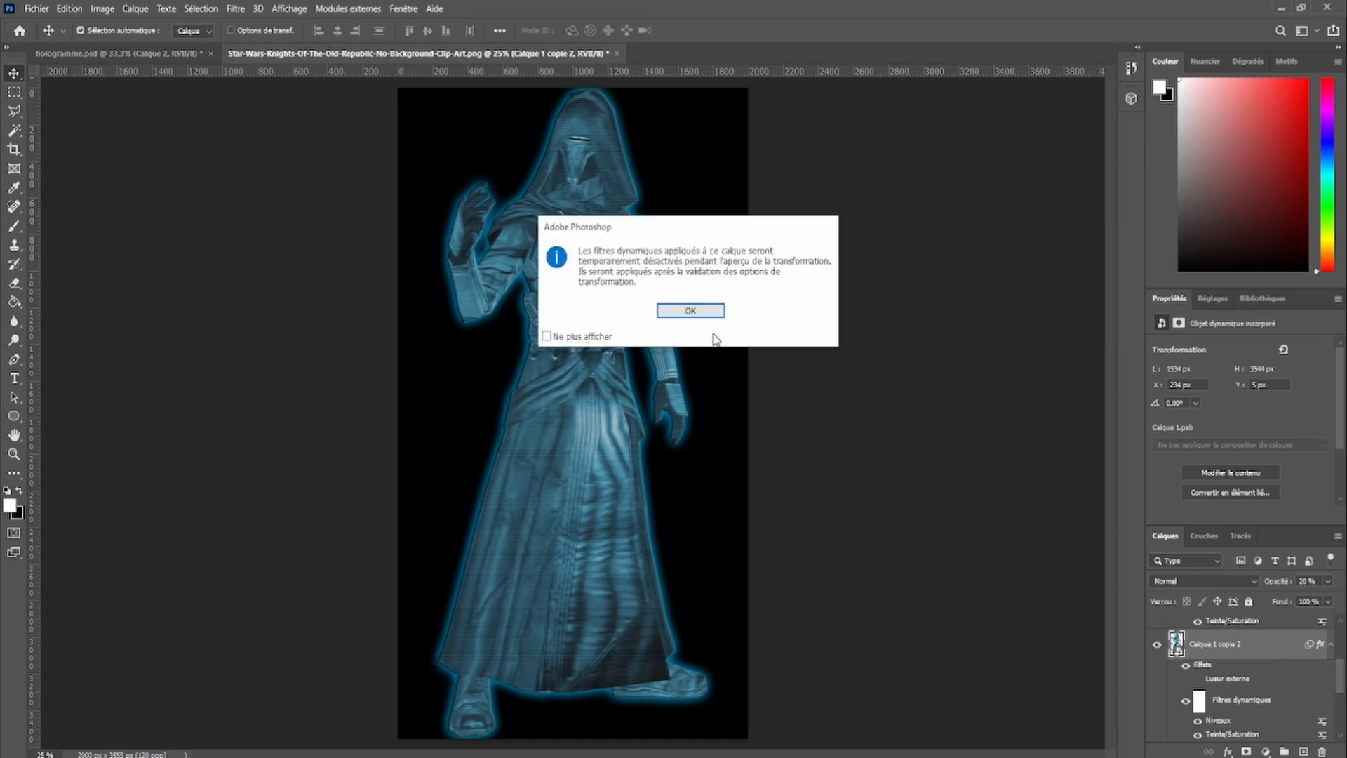
{"action": "left_click", "coordinate": [702, 312]}
{"action": "key", "text": "Left"}
{"action": "key", "text": "Left"}
{"action": "key", "text": "Left"}
{"action": "key", "text": "Left"}
{"action": "key", "text": "Left"}
{"action": "key", "text": "Left"}
{"action": "key", "text": "Left"}
{"action": "key", "text": "Left"}
{"action": "key", "text": "Left"}
{"action": "key", "text": "Left"}
{"action": "key", "text": "Left"}
{"action": "key", "text": "Left"}
{"action": "key", "text": "Left"}
{"action": "key", "text": "Left"}
{"action": "key", "text": "Left"}
{"action": "key", "text": "Left"}
{"action": "key", "text": "Left"}
{"action": "key", "text": "Left"}
{"action": "key", "text": "Left"}
{"action": "key", "text": "Left"}
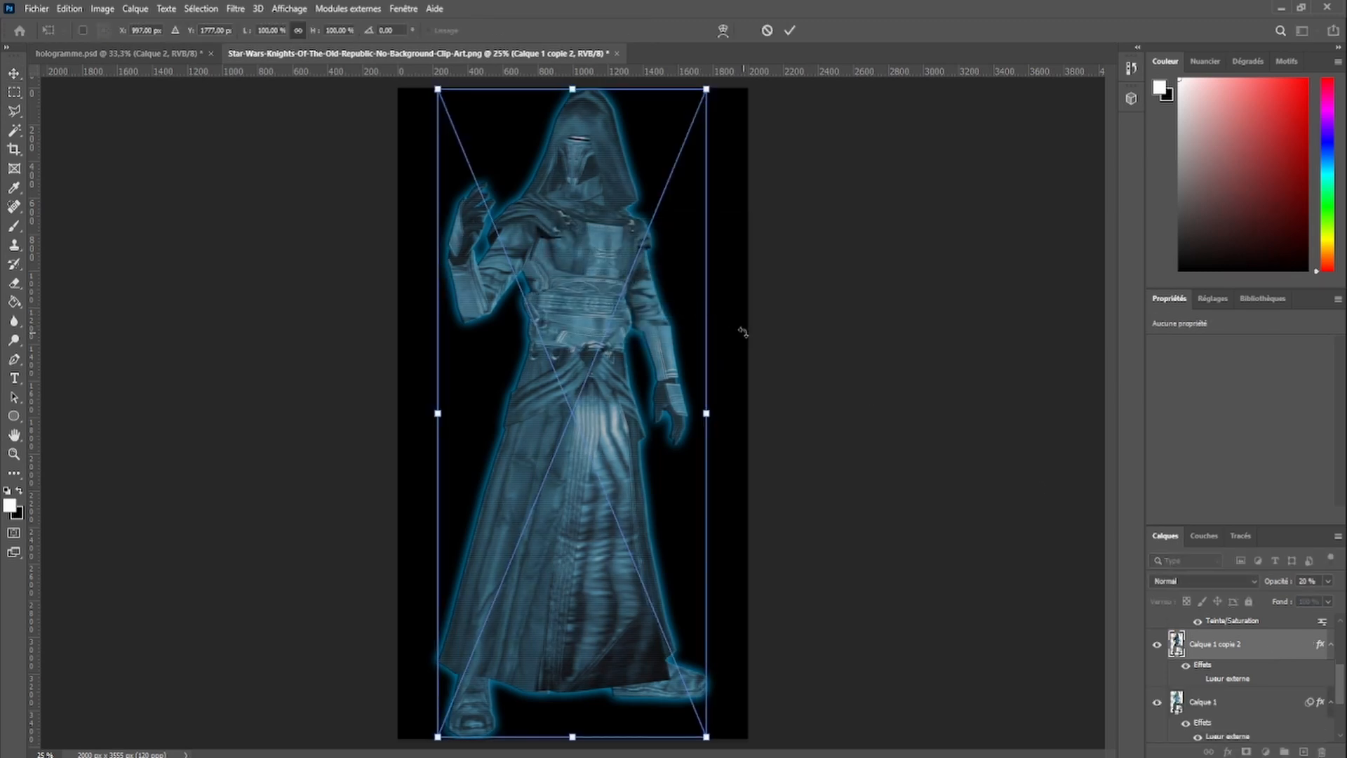
{"action": "key", "text": "Left"}
{"action": "key", "text": "Left"}
{"action": "key", "text": "Left"}
{"action": "key", "text": "Left"}
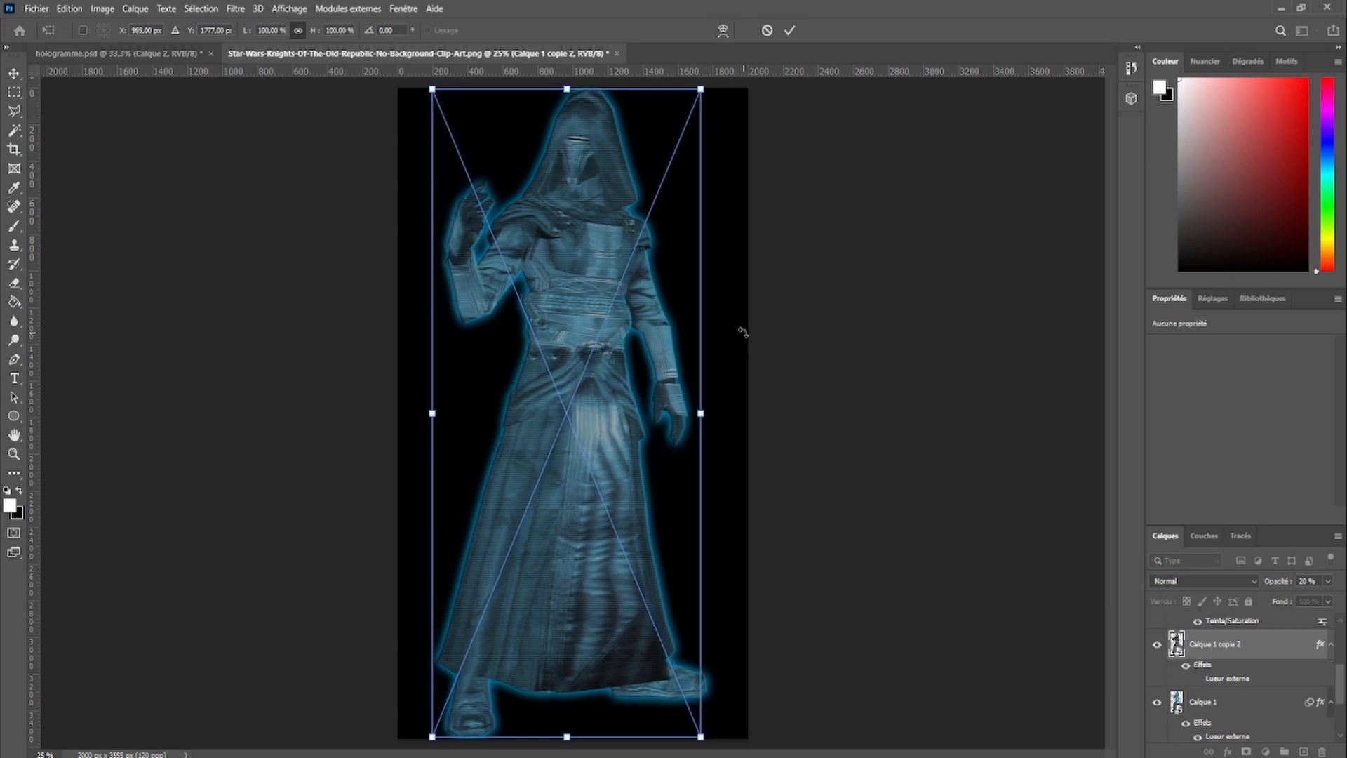
{"action": "key", "text": "Right"}
{"action": "key", "text": "Right"}
{"action": "key", "text": "Right"}
{"action": "key", "text": "Right"}
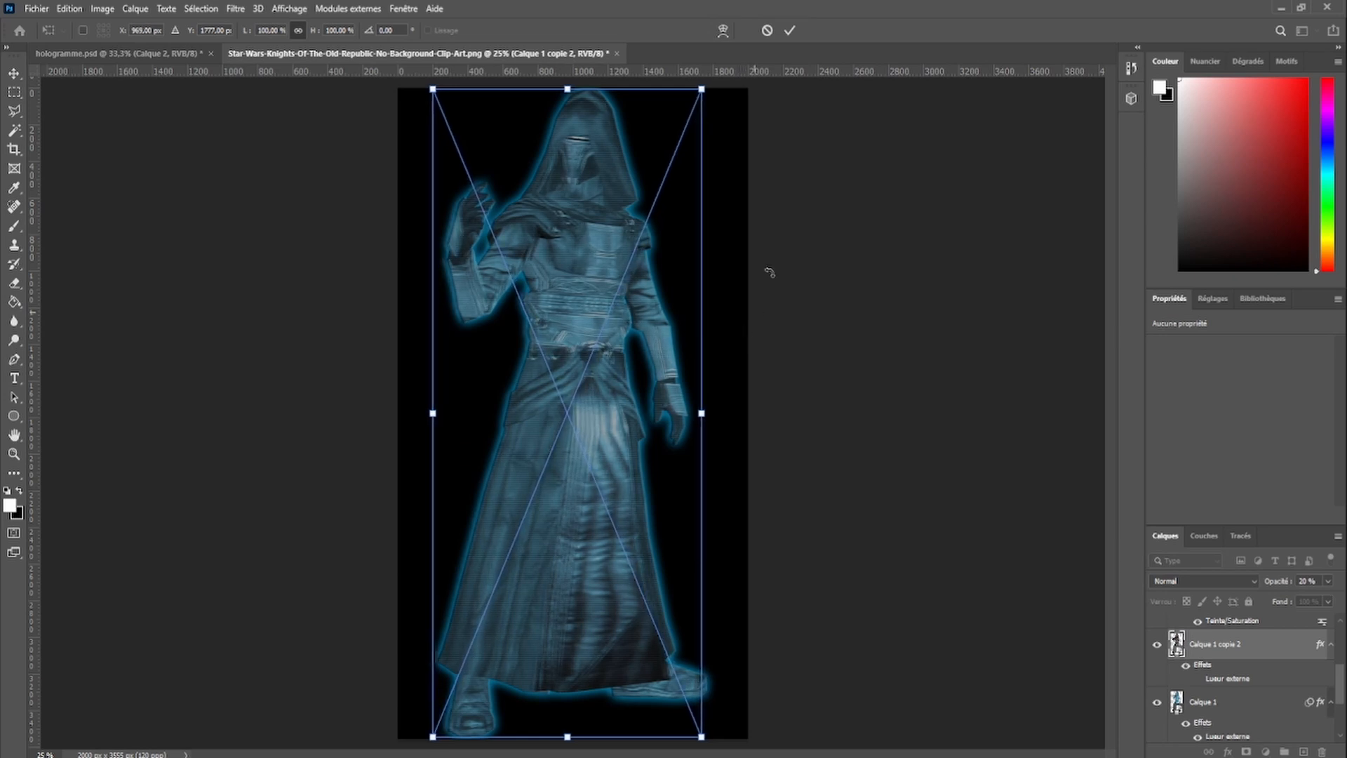
{"action": "left_click", "coordinate": [790, 30]}
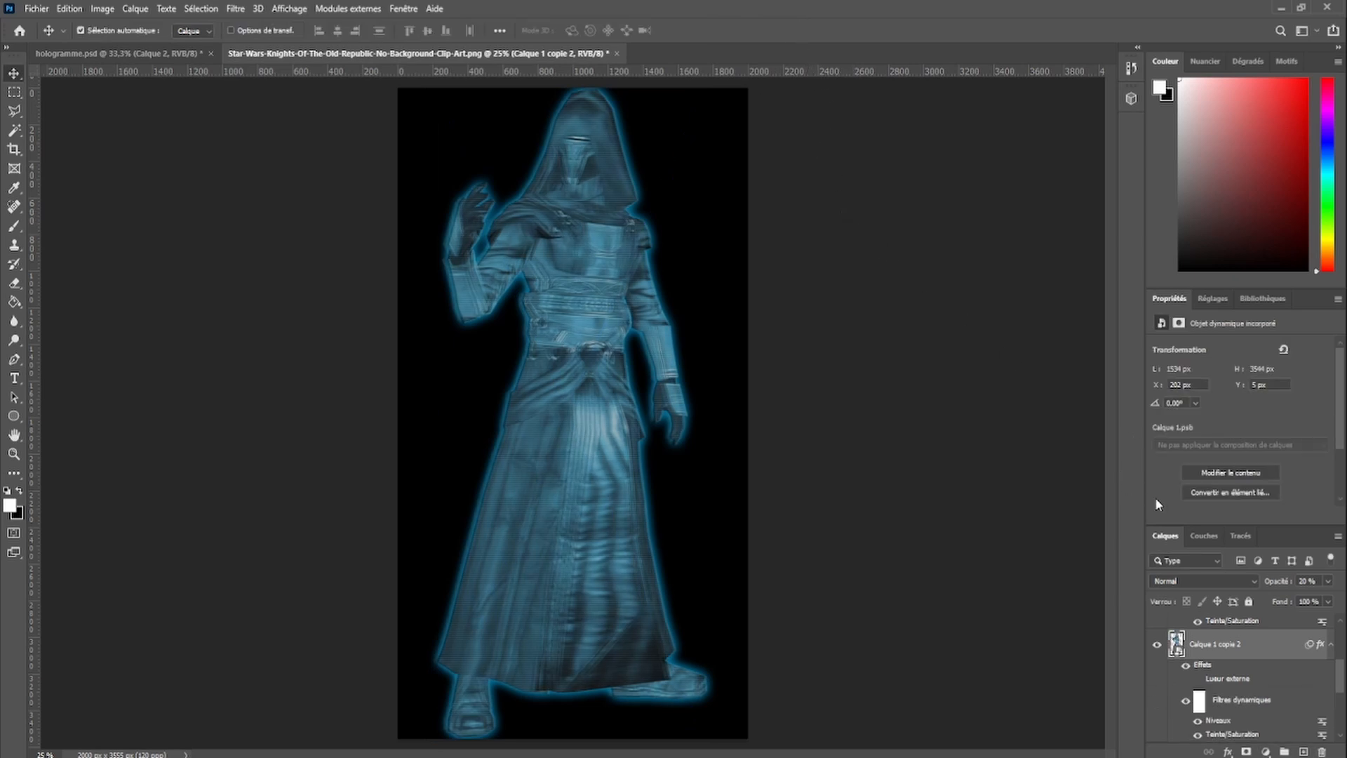
Apply the Flou directionnel filter to the original Calque 1 with angle 0° and distance 17 pixels
{"action": "scroll", "coordinate": [1247, 638], "scroll_direction": "down", "scroll_amount": 3}
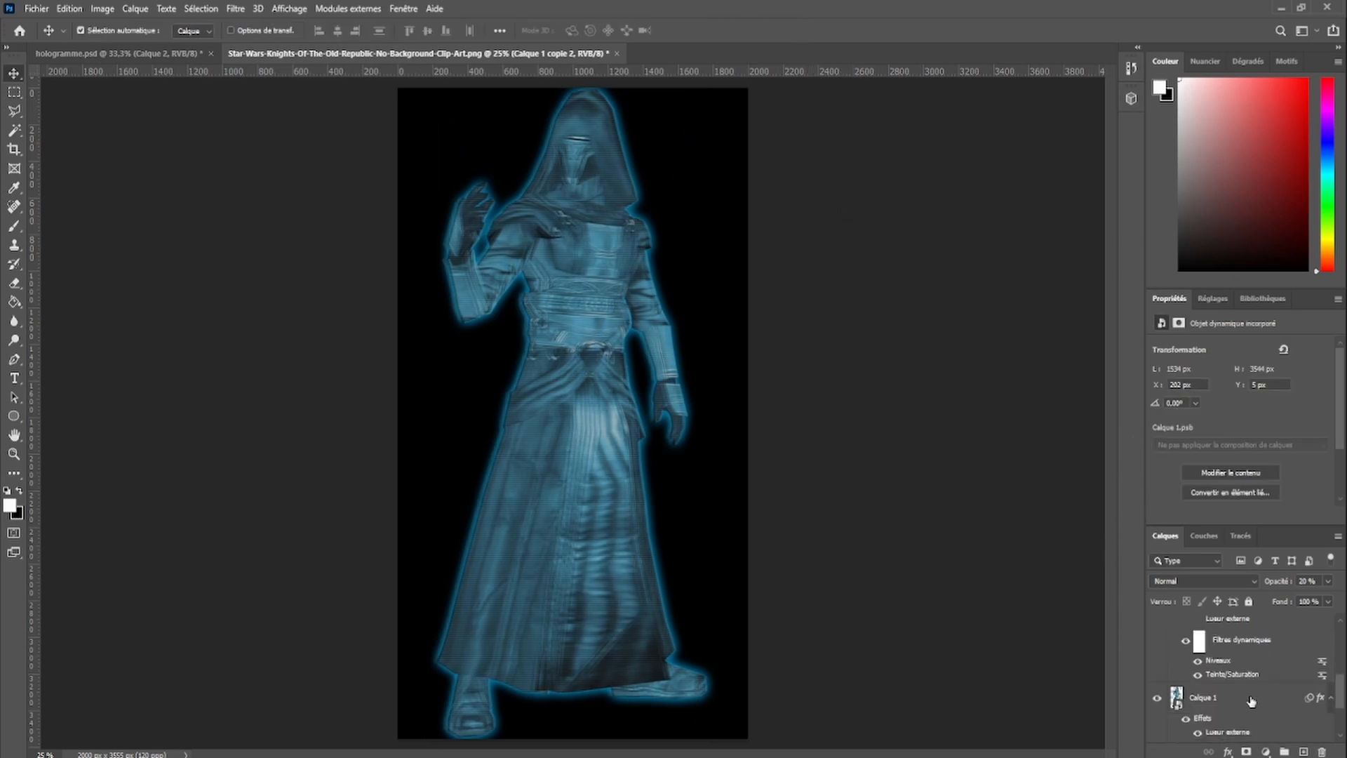
{"action": "left_click", "coordinate": [1246, 639]}
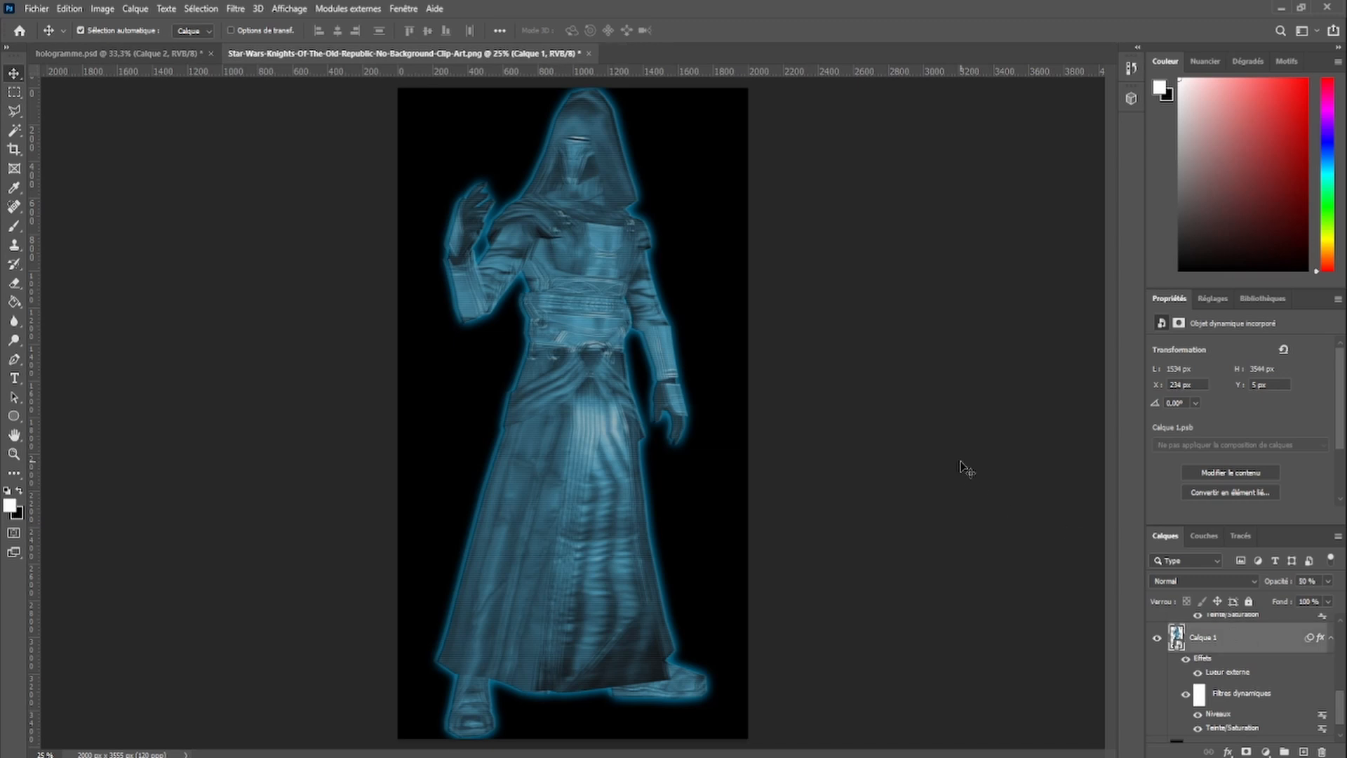
{"action": "left_click", "coordinate": [242, 9]}
{"action": "mouse_move", "coordinate": [323, 238]}
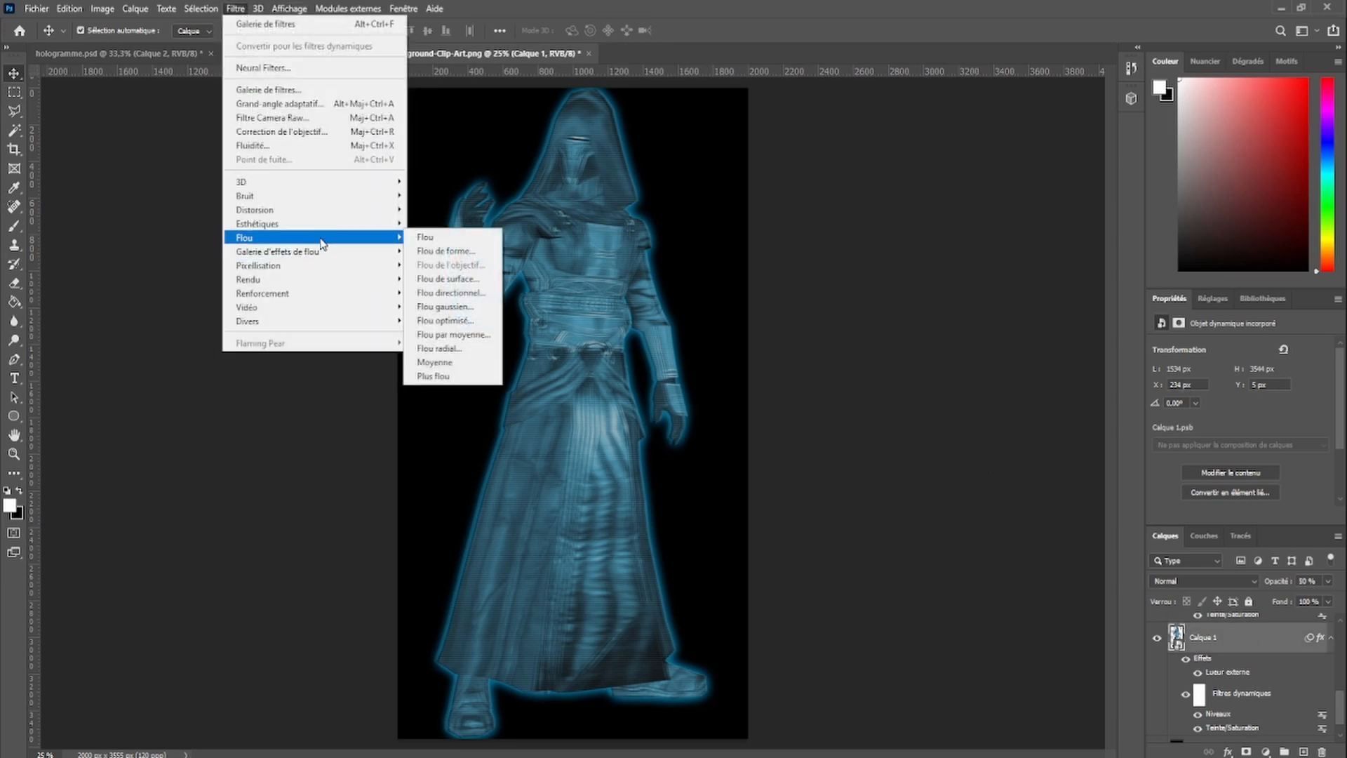
{"action": "left_click", "coordinate": [491, 280]}
{"action": "left_click_drag", "start_coordinate": [648, 149], "coordinate": [900, 166]}
{"action": "mouse_move", "coordinate": [827, 422]}
{"action": "left_mouse_down"}
{"action": "mouse_move", "coordinate": [906, 432]}
{"action": "mouse_move", "coordinate": [827, 429]}
{"action": "left_mouse_up"}
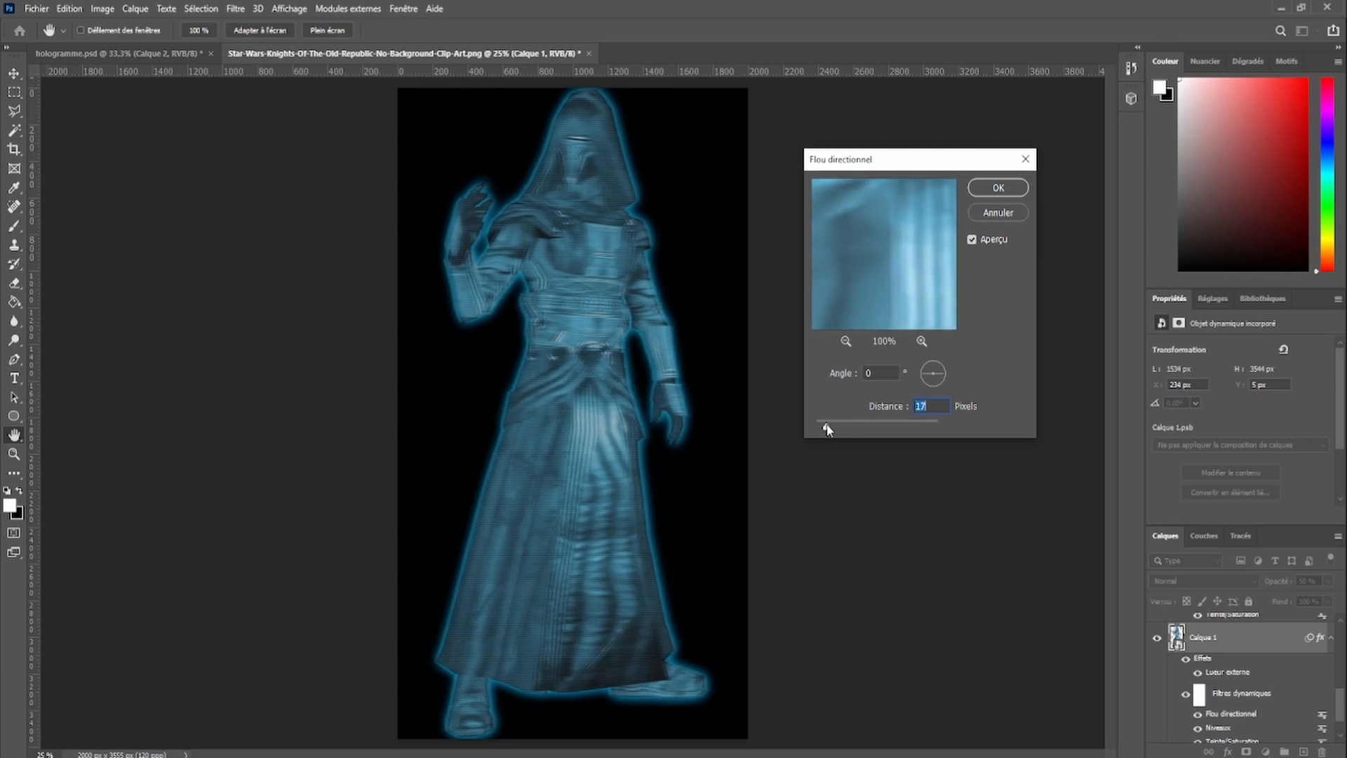
{"action": "left_click", "coordinate": [996, 187]}
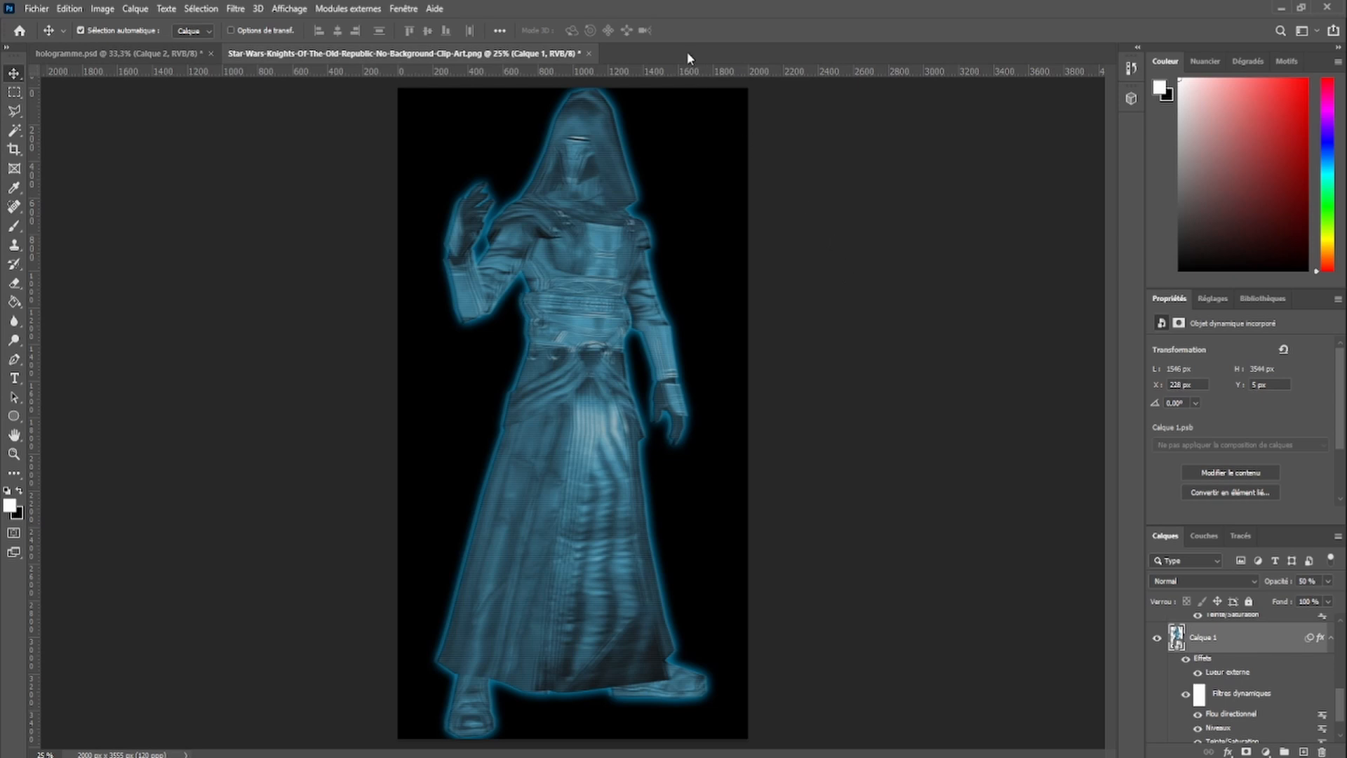
Compare the figure with the finished hologram in hologramme.psd, returning to the Star Wars document
{"action": "left_click", "coordinate": [167, 53]}
{"action": "left_click", "coordinate": [339, 52]}
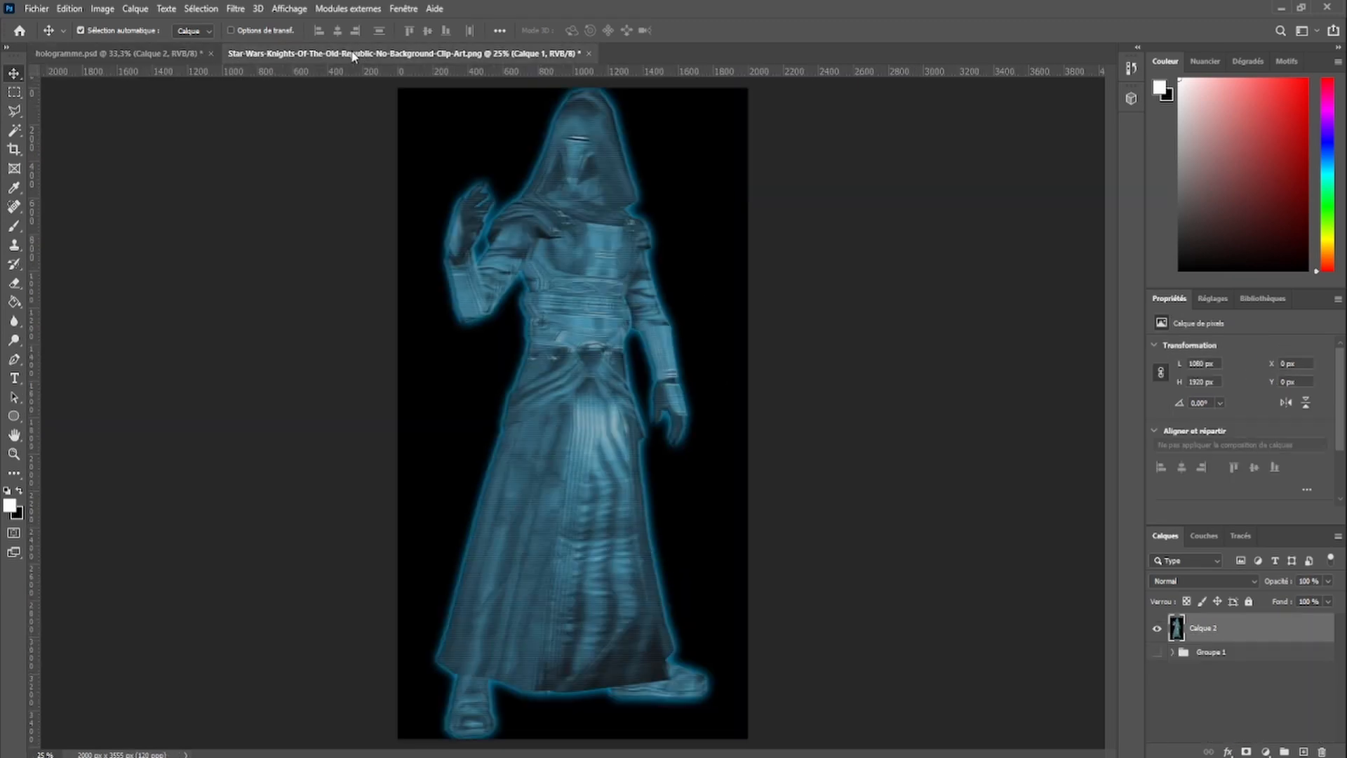
{"action": "left_click", "coordinate": [103, 55]}
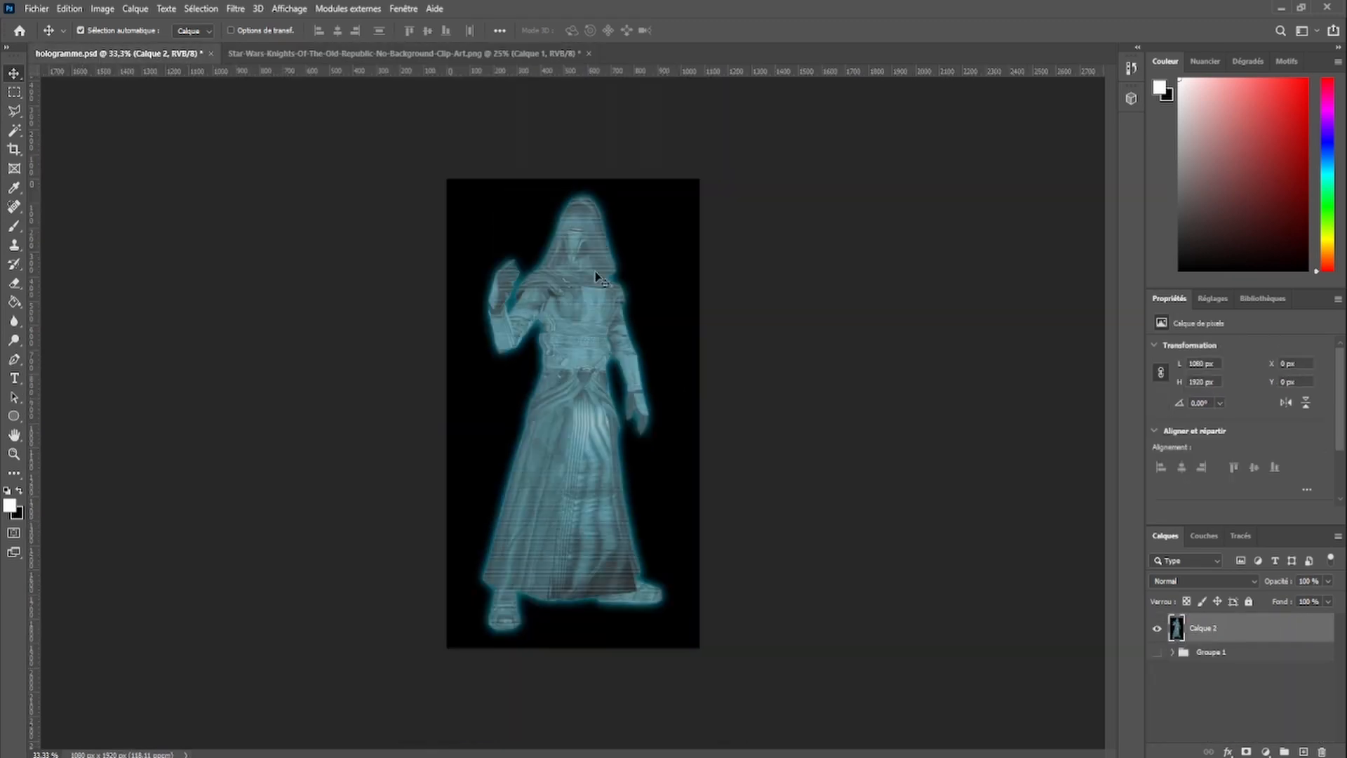
{"action": "left_click", "coordinate": [380, 55]}
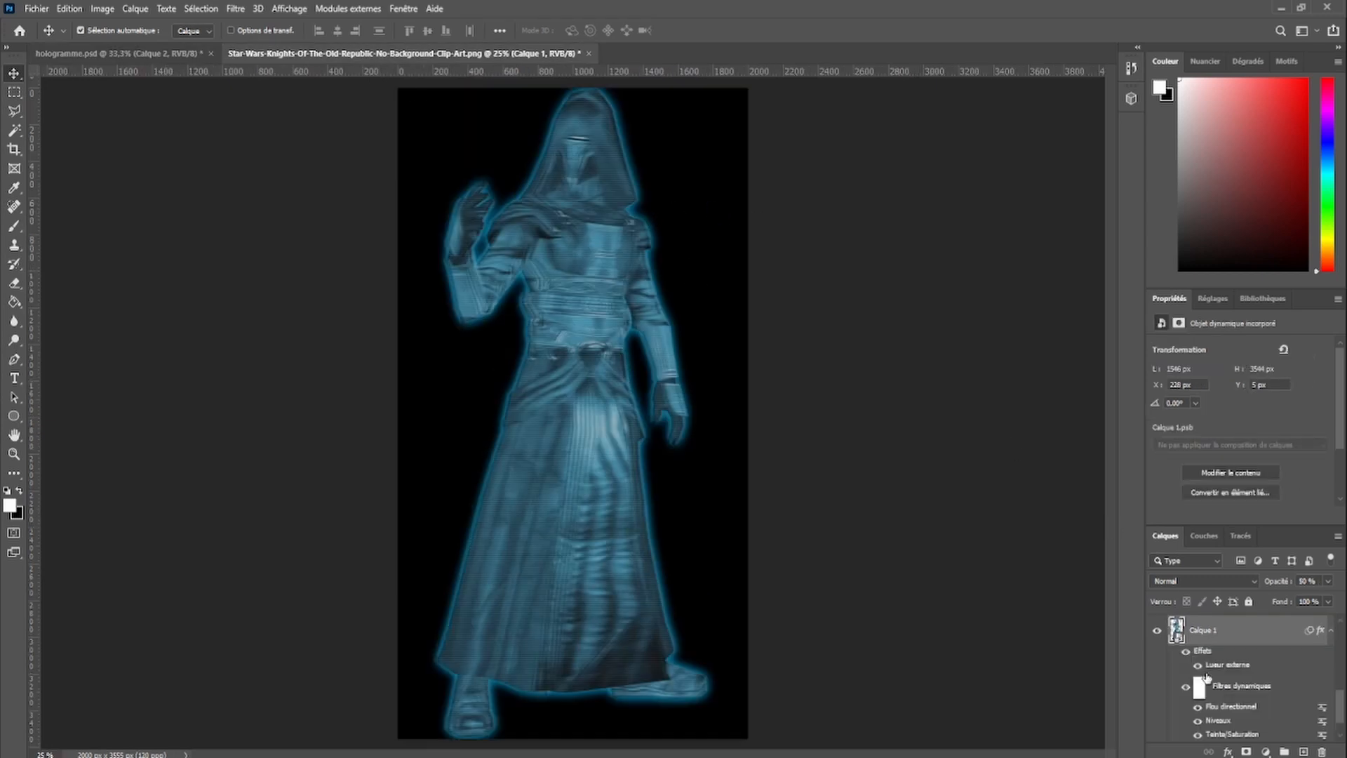